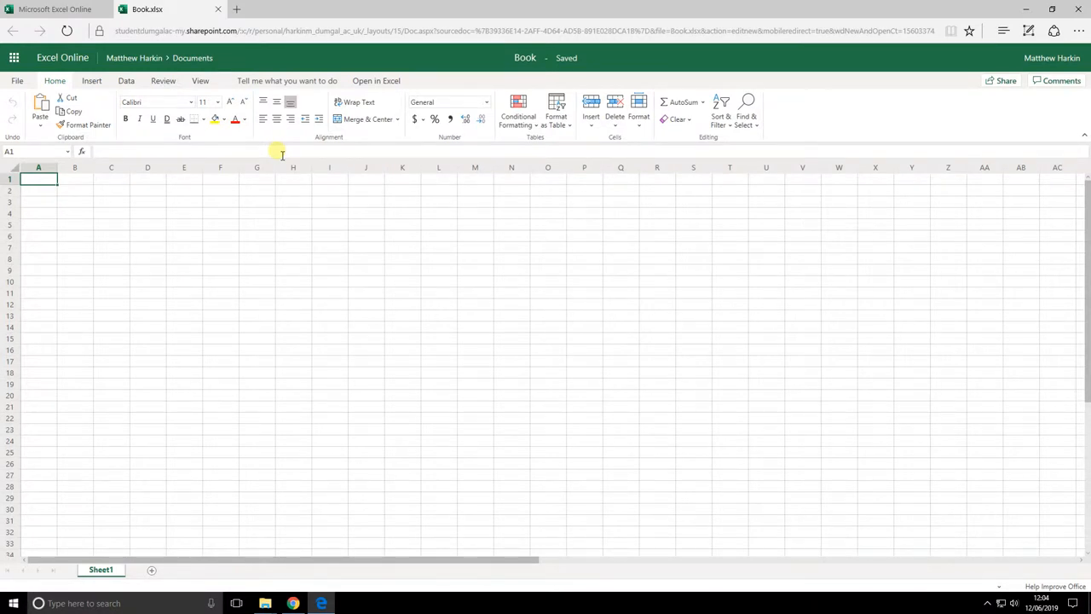
# Enter the title "ADG Ltd Sales" in cell A1 and the label "Outlets" in A2.
pyautogui.write('ADG Ltd Sales')
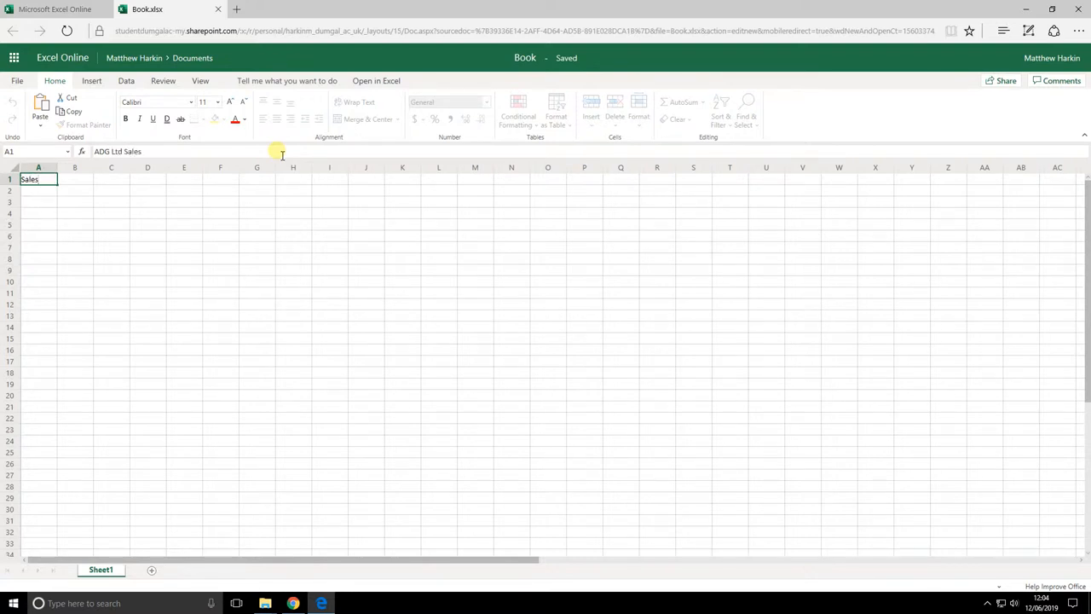
pyautogui.press('Return')
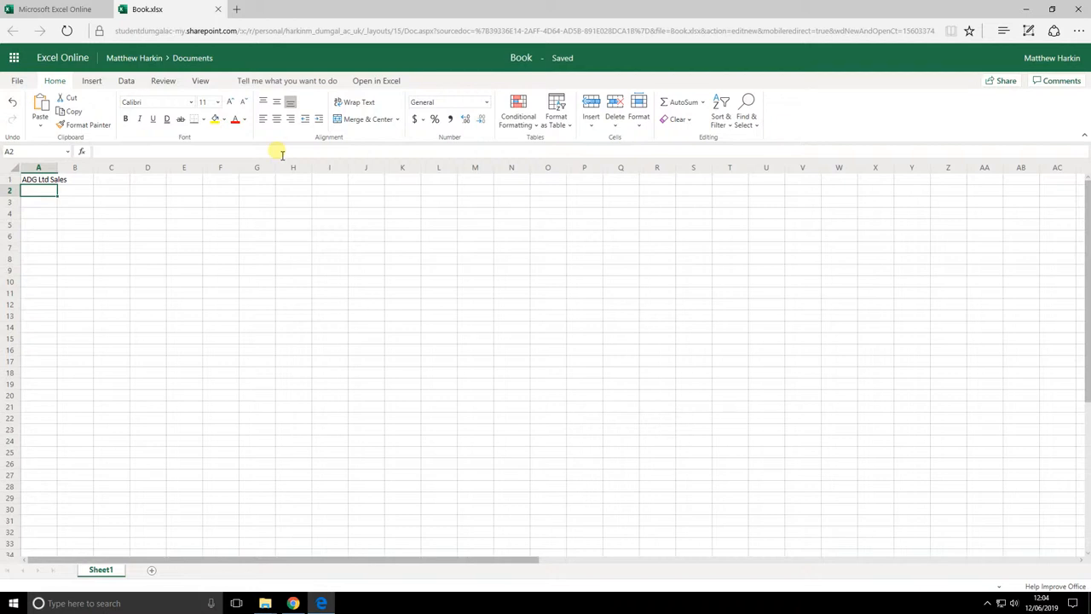
pyautogui.write('Outlets')
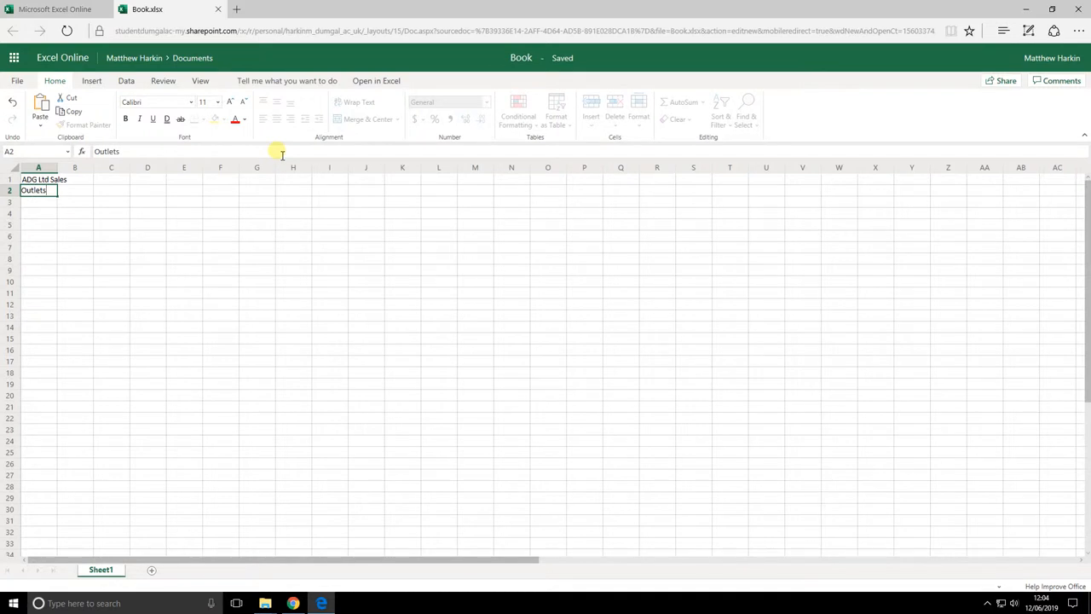
pyautogui.press('Return')
# Enter the outlet headings Annan, Dumfries and Gretna in cells B2 to D2.
pyautogui.press('Up')
pyautogui.press('Right')
pyautogui.write('A')
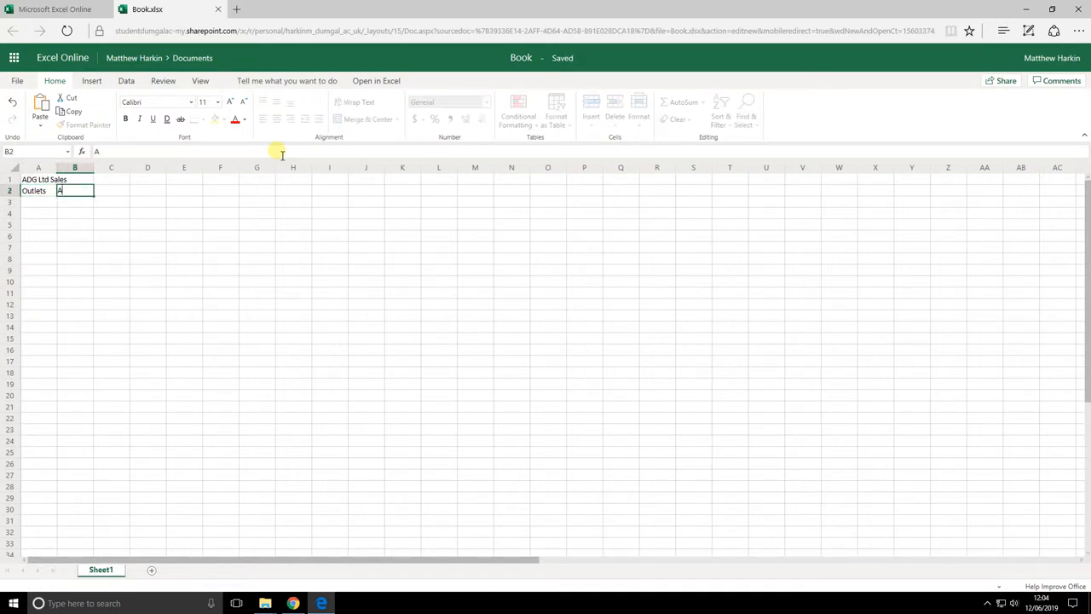
pyautogui.write('nnan')
pyautogui.press('Return')
pyautogui.press('Up')
pyautogui.press('Right')
pyautogui.write('Dumfries')
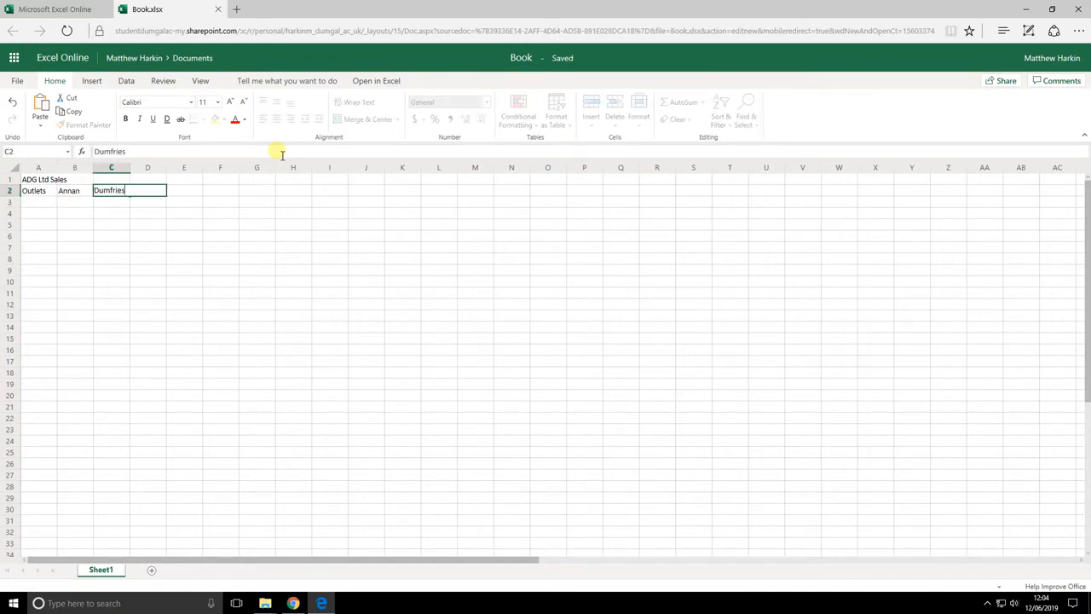
pyautogui.press('Tab')
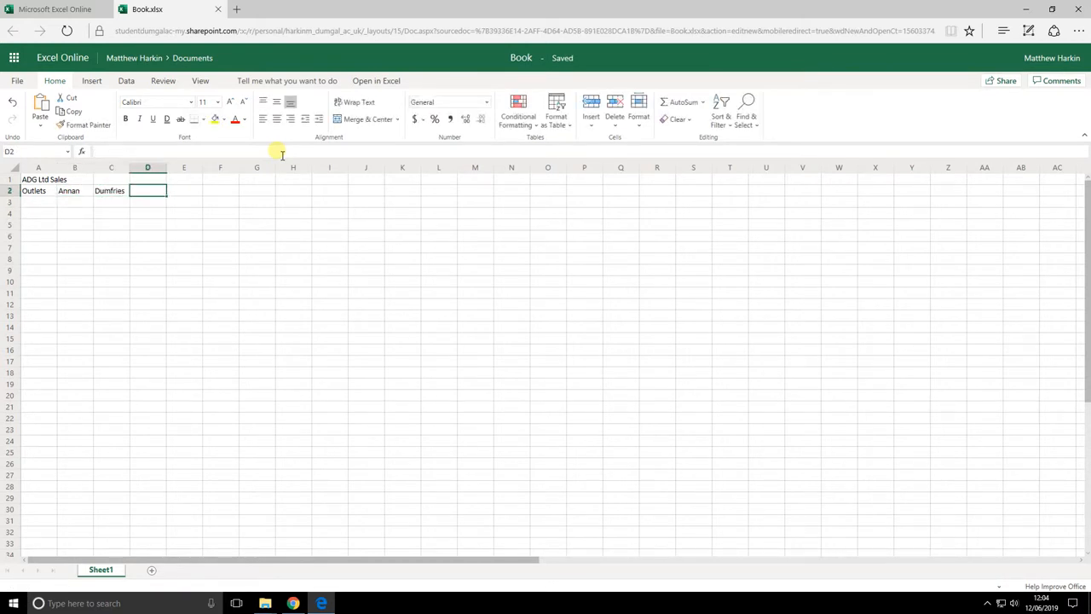
pyautogui.write('Gretna')
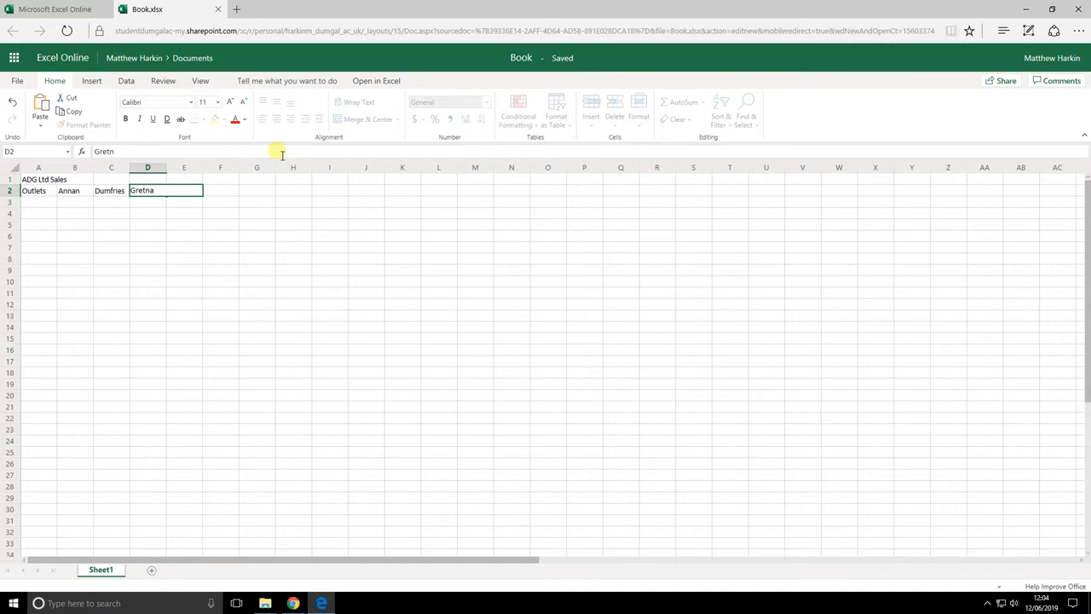
pyautogui.press('Return')
# Enter "1st Quarter Sales" in A3, fill the series through A6, and autofit the width of column A.
pyautogui.press('Left')
pyautogui.press('Left')
pyautogui.press('Left')
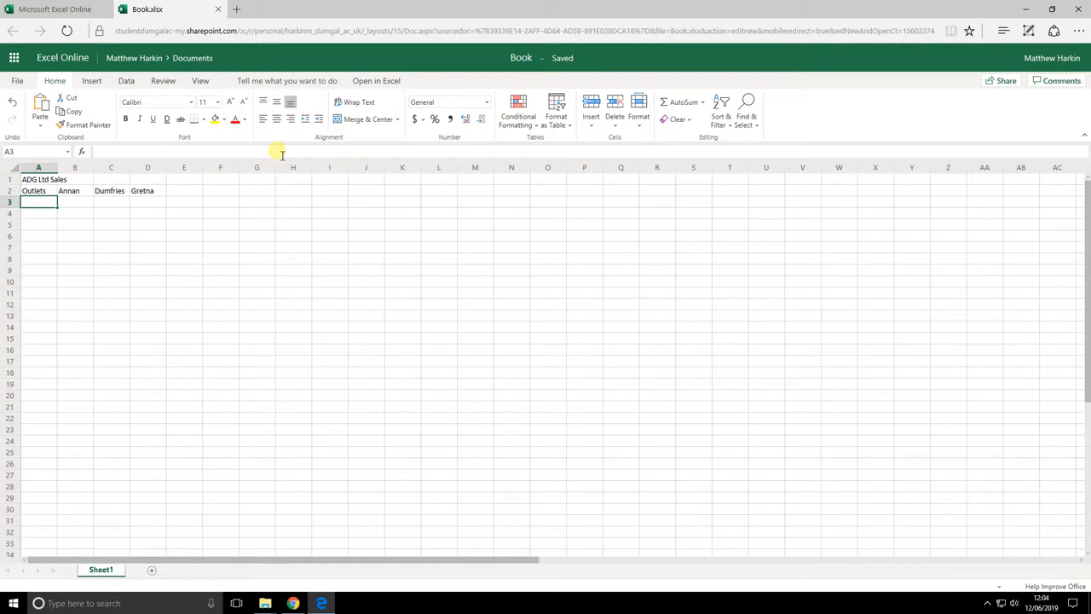
pyautogui.write('1st')
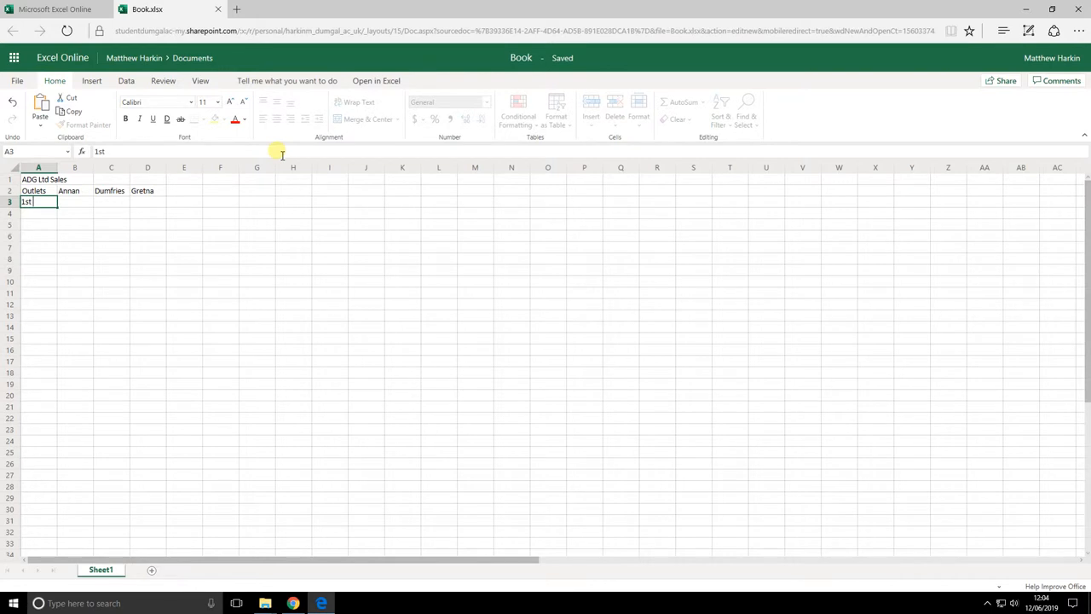
pyautogui.write(' Quarter Sales')
pyautogui.press('Return')
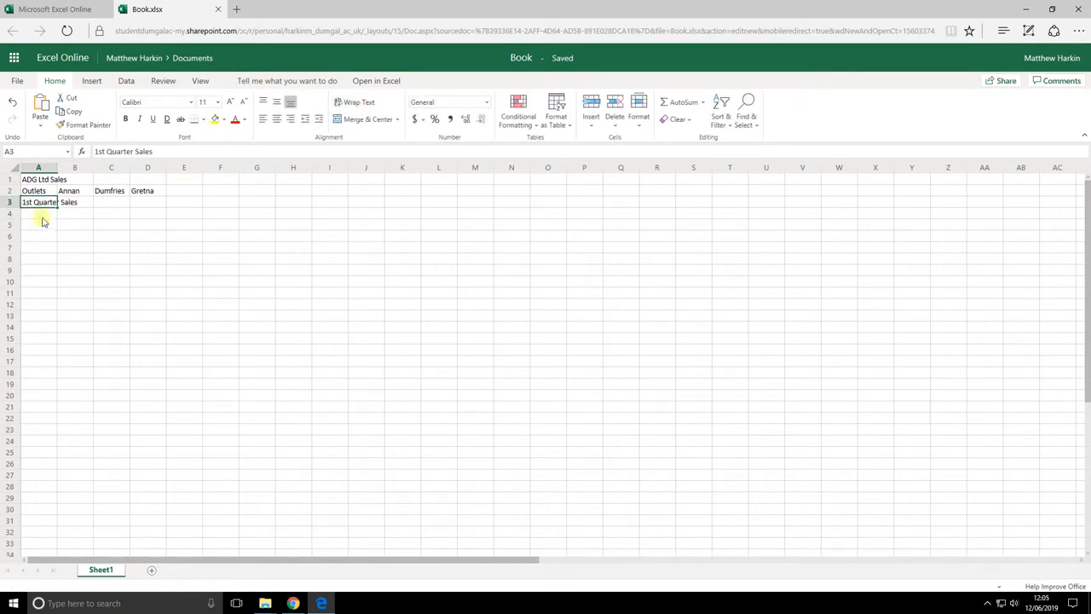
pyautogui.moveTo(67, 217); pyautogui.dragTo(62, 241)
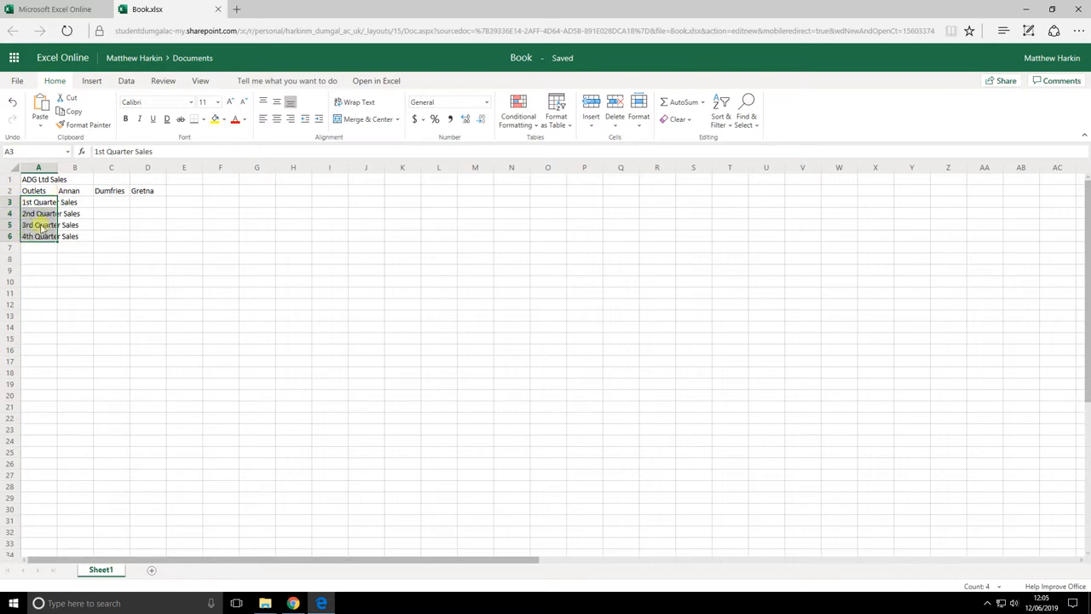
pyautogui.doubleClick(62, 170)
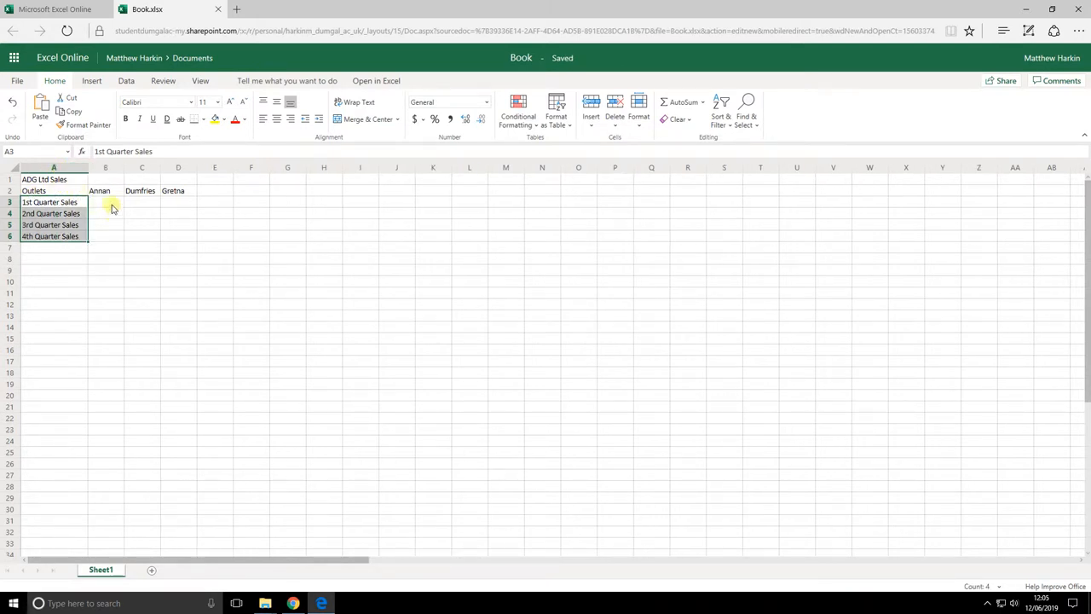
# Enter the 1st quarter sales in row 3: 12000 for Annan, 24000 for Dumfries and 5010 for Gretna.
pyautogui.click(113, 203)
pyautogui.write('12')
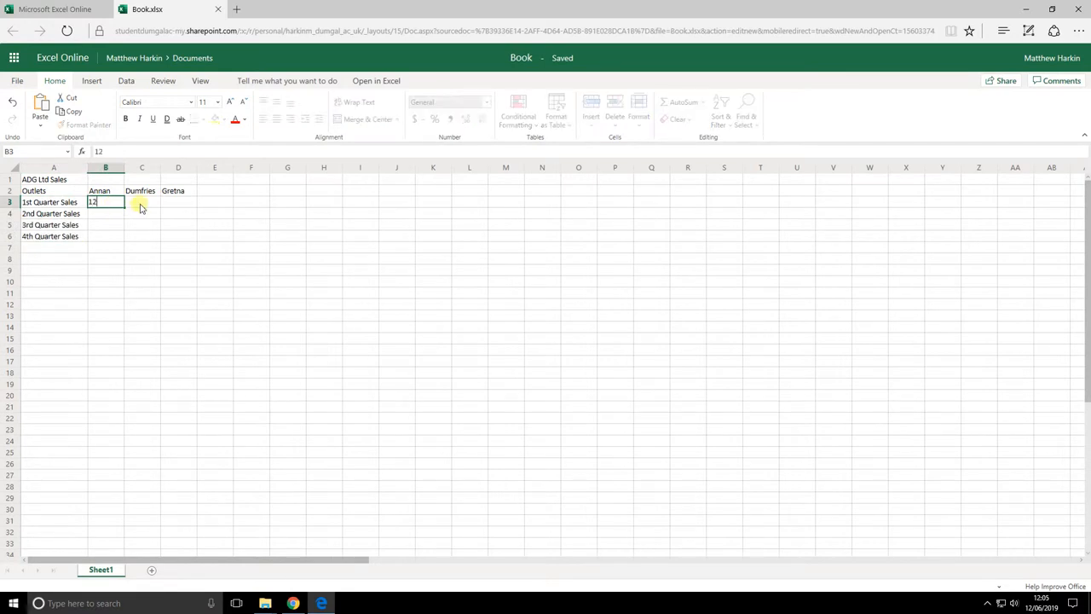
pyautogui.write('000')
pyautogui.press('Return')
pyautogui.press('Up')
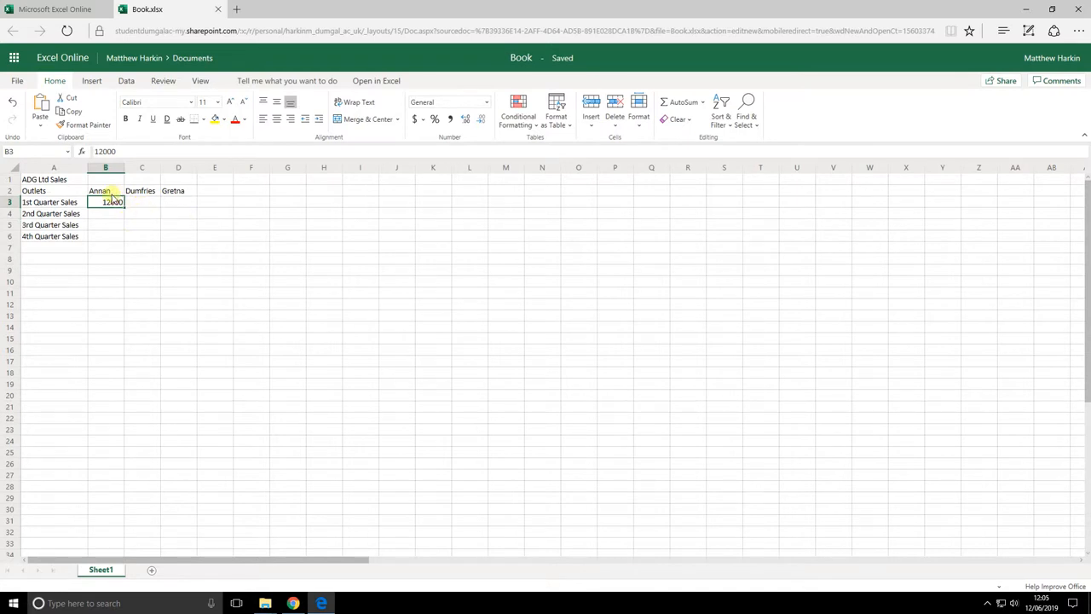
pyautogui.click(147, 207)
pyautogui.write('2')
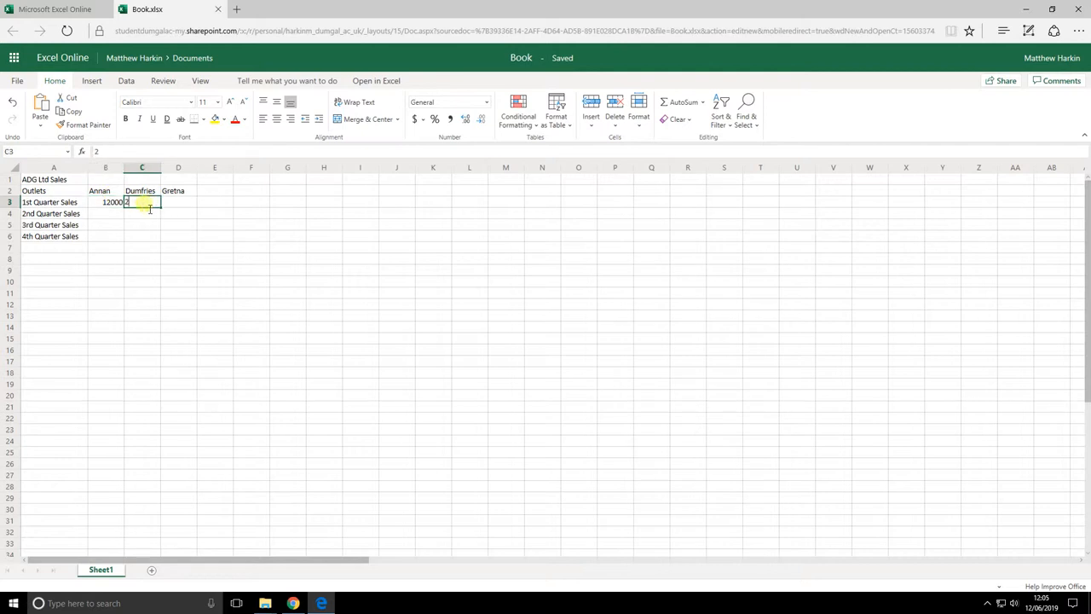
pyautogui.write('4000')
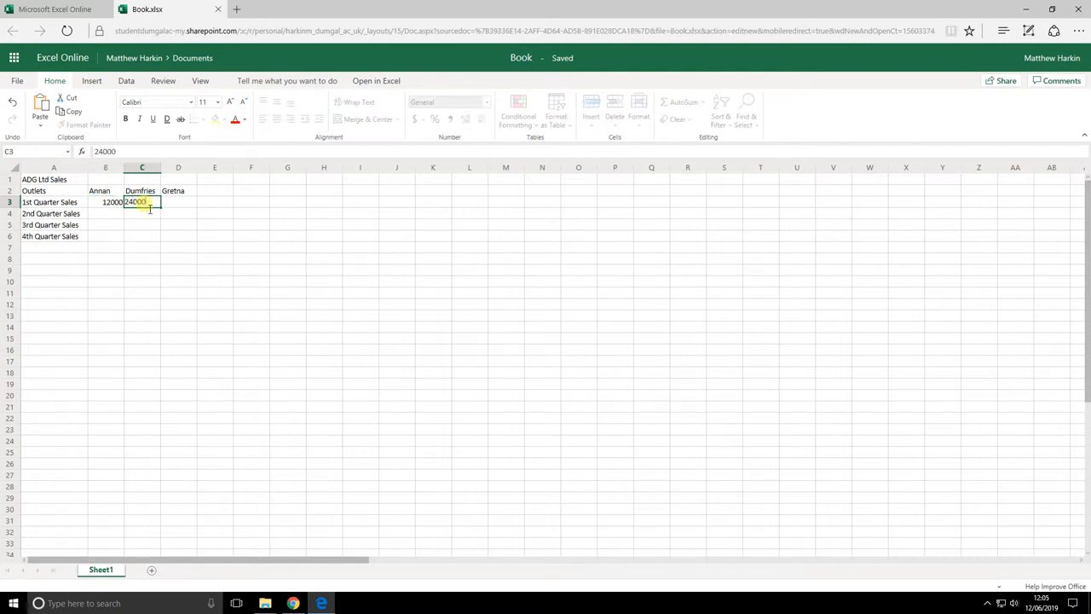
pyautogui.press('Return')
pyautogui.click(180, 203)
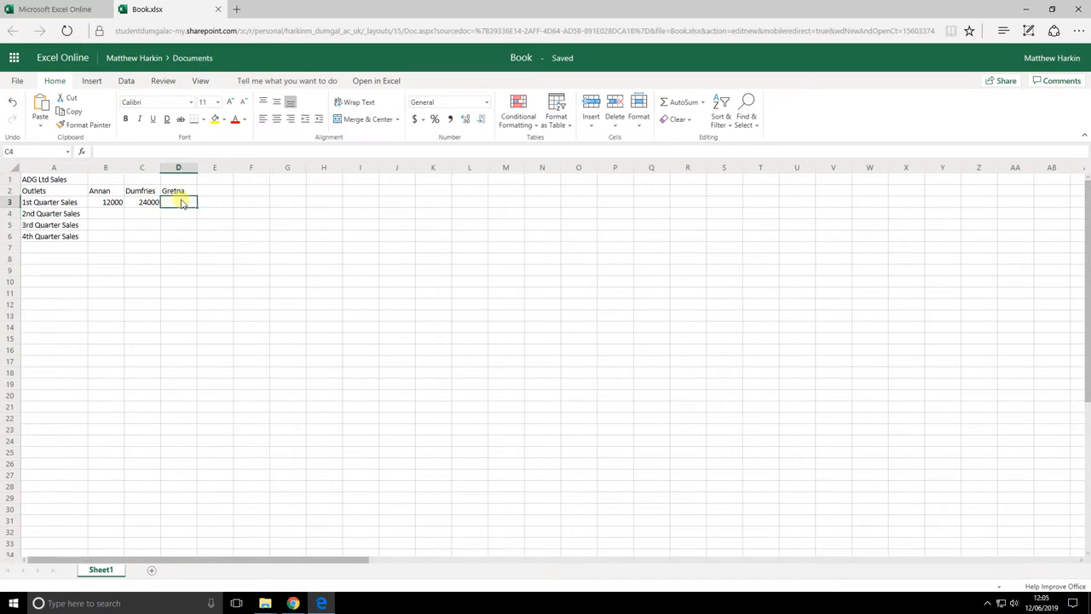
pyautogui.write('5010')
pyautogui.press('Return')
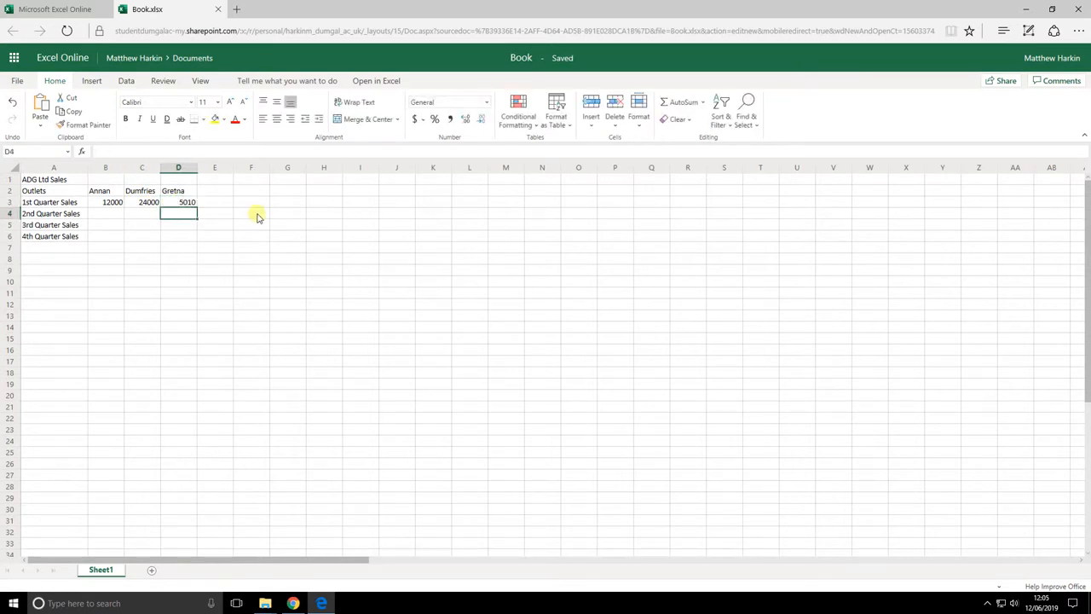
pyautogui.press('Left')
pyautogui.press('Left')
pyautogui.press('Up')
pyautogui.press('Right')
pyautogui.press('Right')
pyautogui.press('Left')
pyautogui.press('Left')
pyautogui.press('Right')
pyautogui.press('Left')
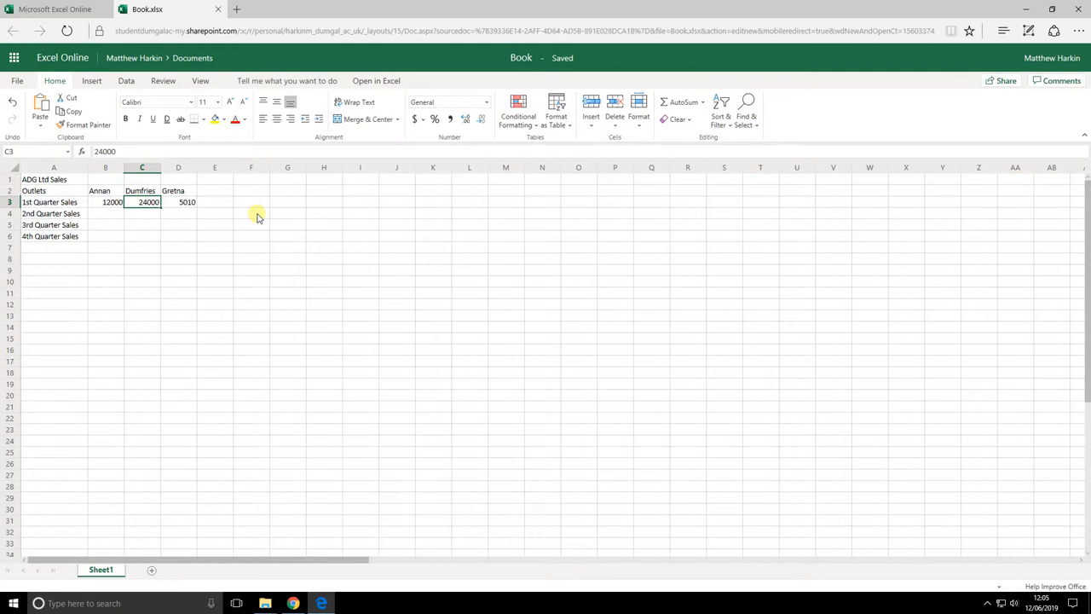
pyautogui.press('Right')
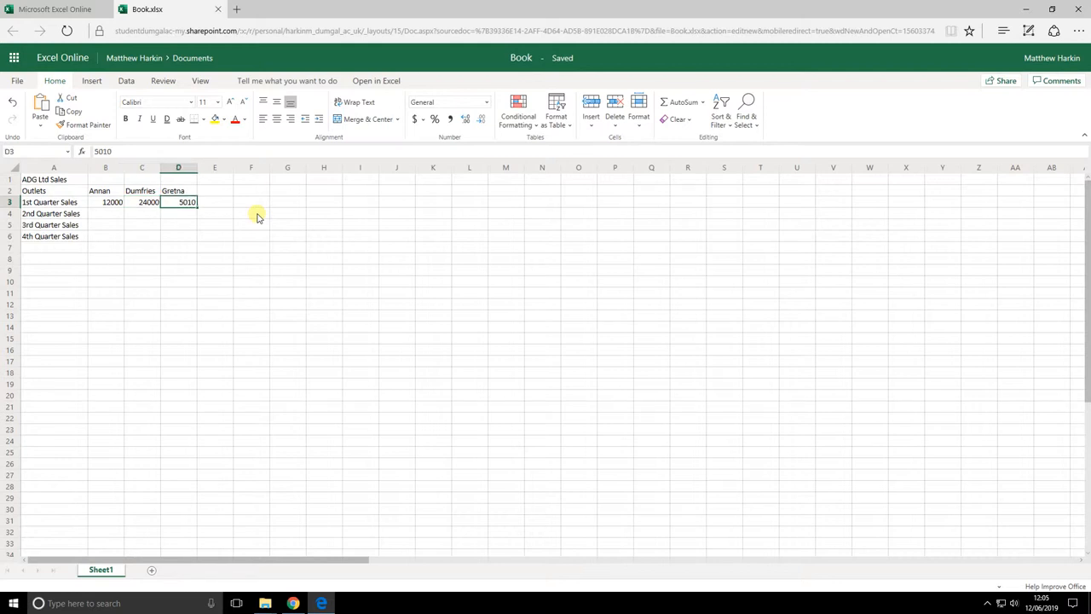
# Enter the 2nd quarter sales in row 4: 12100 for Annan, 23500 for Dumfries and 6200 for Gretna.
pyautogui.press('Left')
pyautogui.press('Left')
pyautogui.press('Down')
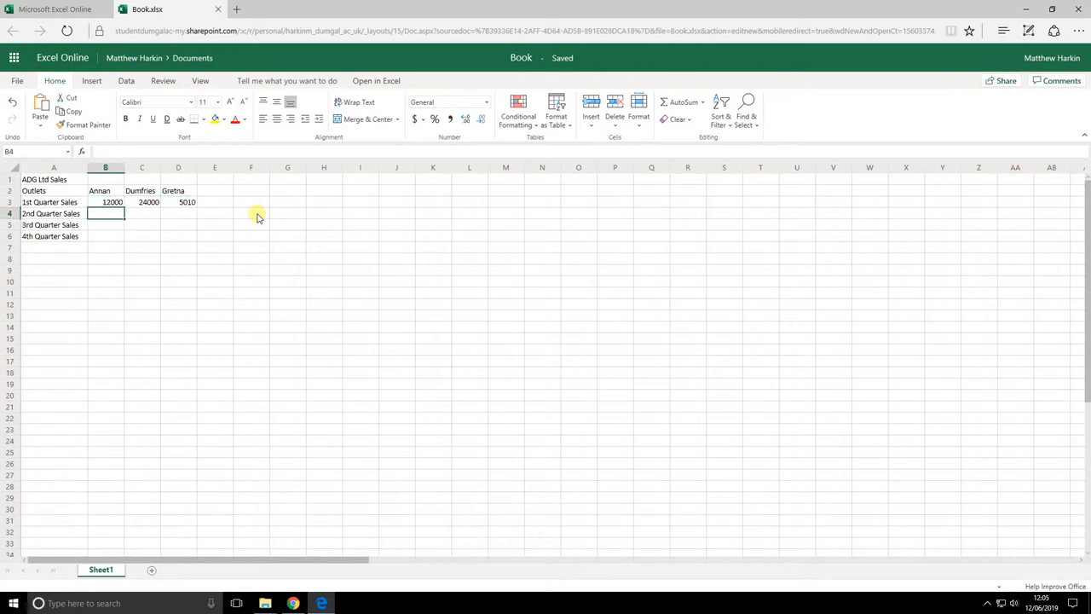
pyautogui.write('12100')
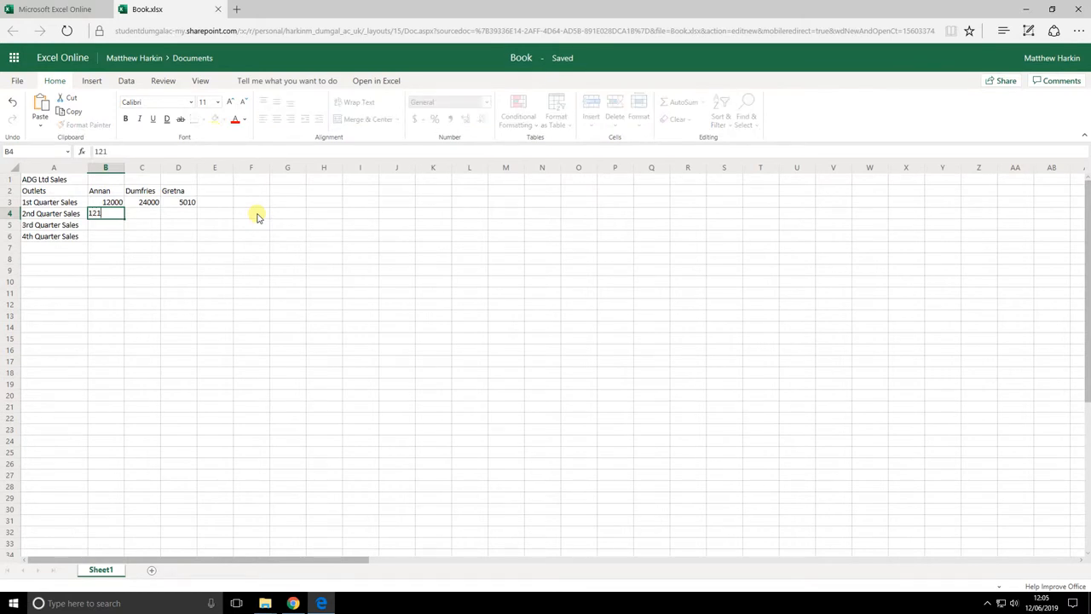
pyautogui.press('Return')
pyautogui.press('Up')
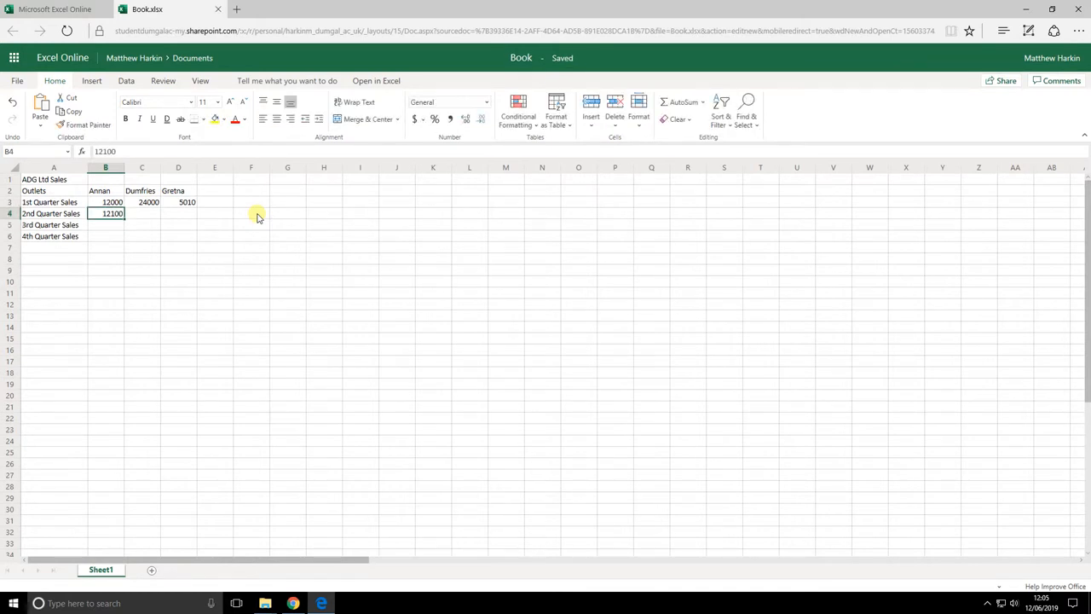
pyautogui.press('Right')
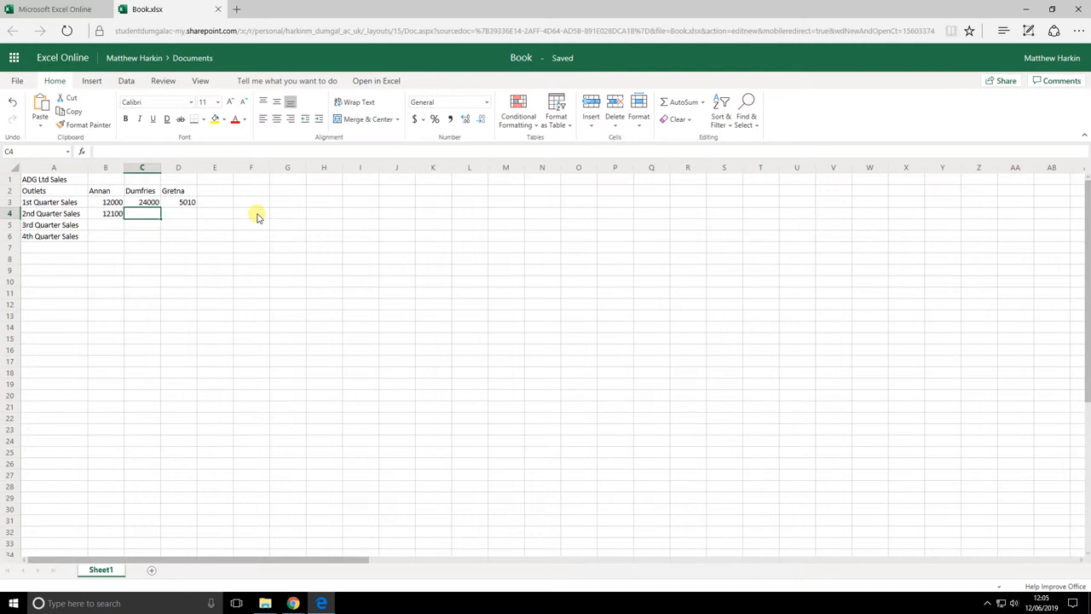
pyautogui.write('23500')
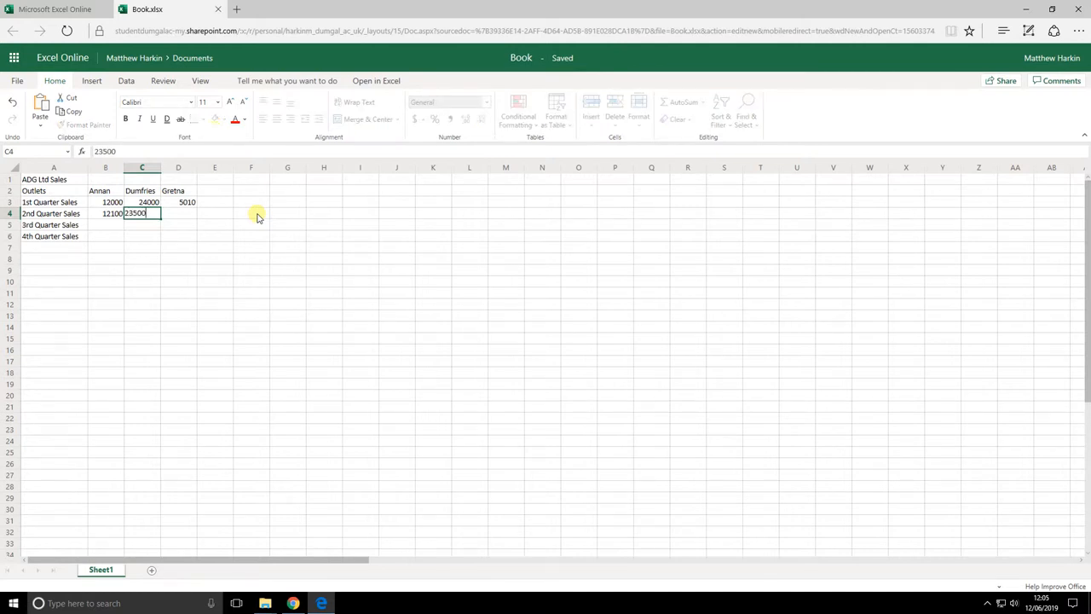
pyautogui.press('Return')
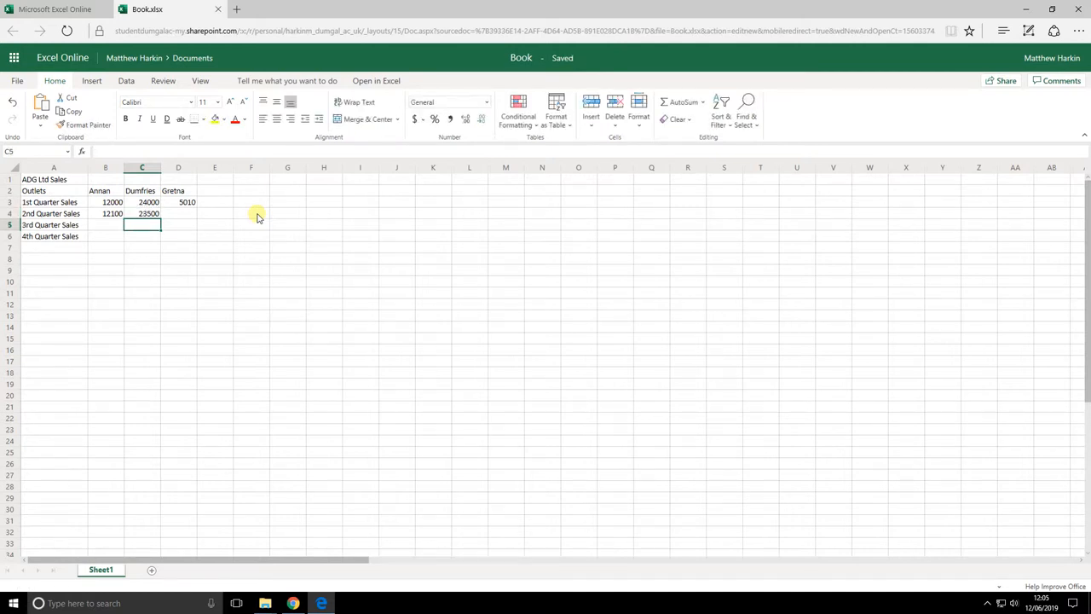
pyautogui.press('Up')
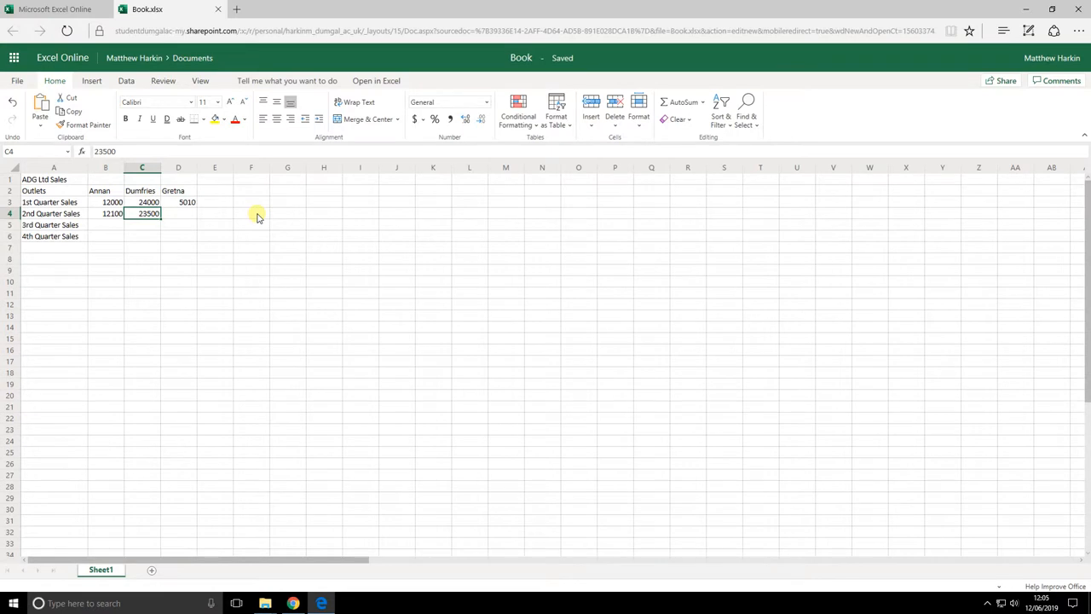
pyautogui.press('Right')
pyautogui.write('6200')
pyautogui.press('Return')
# Enter the 3rd quarter sales in row 5: 12555 for Annan, 22700 for Dumfries and 6230 for Gretna.
pyautogui.press('Left')
pyautogui.press('Left')
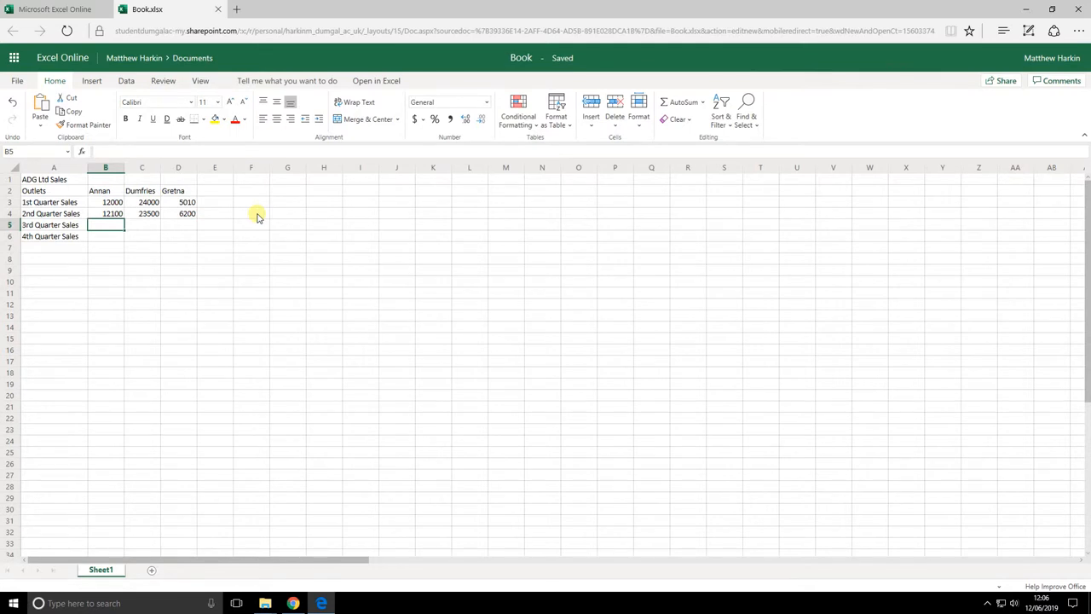
pyautogui.write('12555')
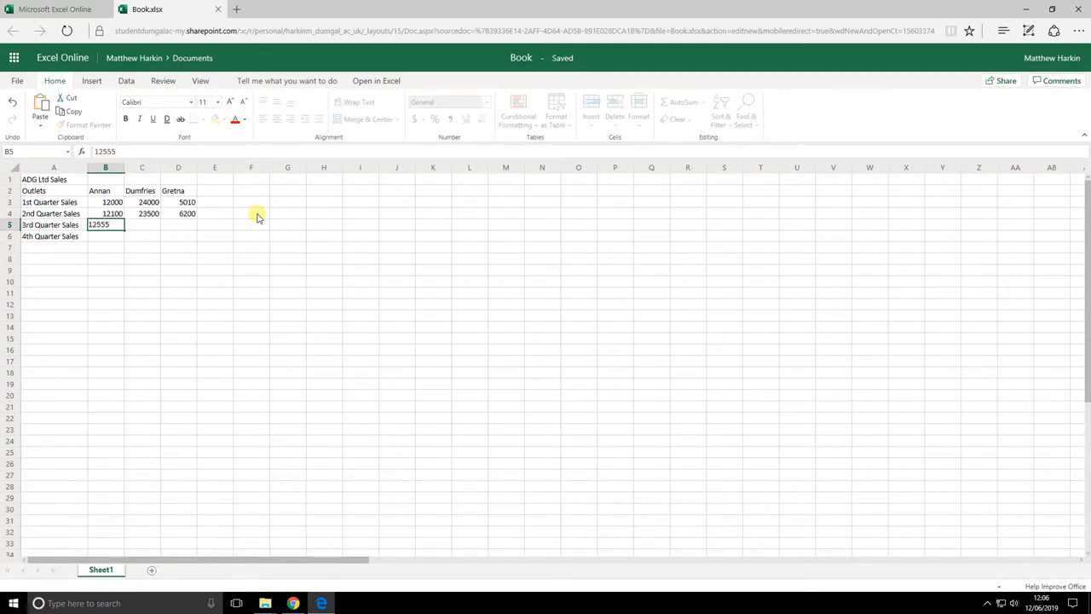
pyautogui.press('Return')
pyautogui.press('Up')
pyautogui.press('Right')
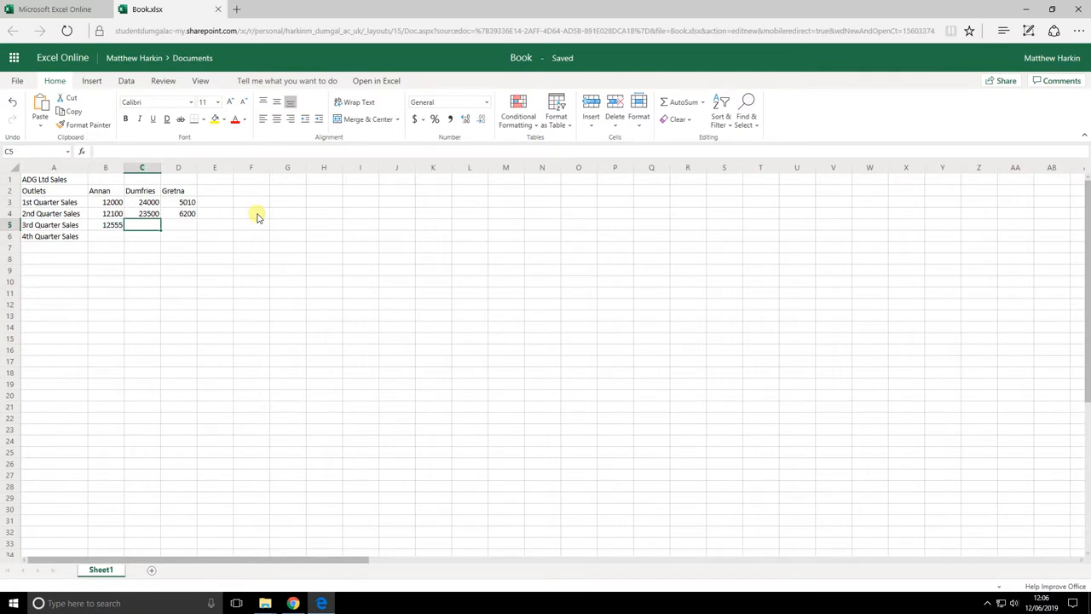
pyautogui.write('227000')
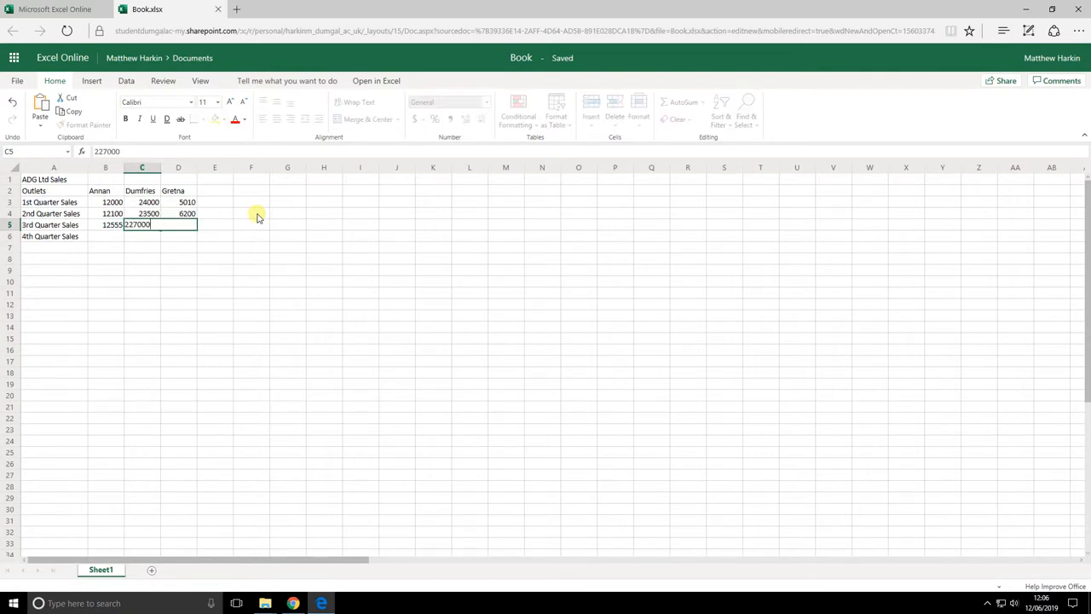
pyautogui.press('BackSpace')
pyautogui.press('Return')
pyautogui.press('Up')
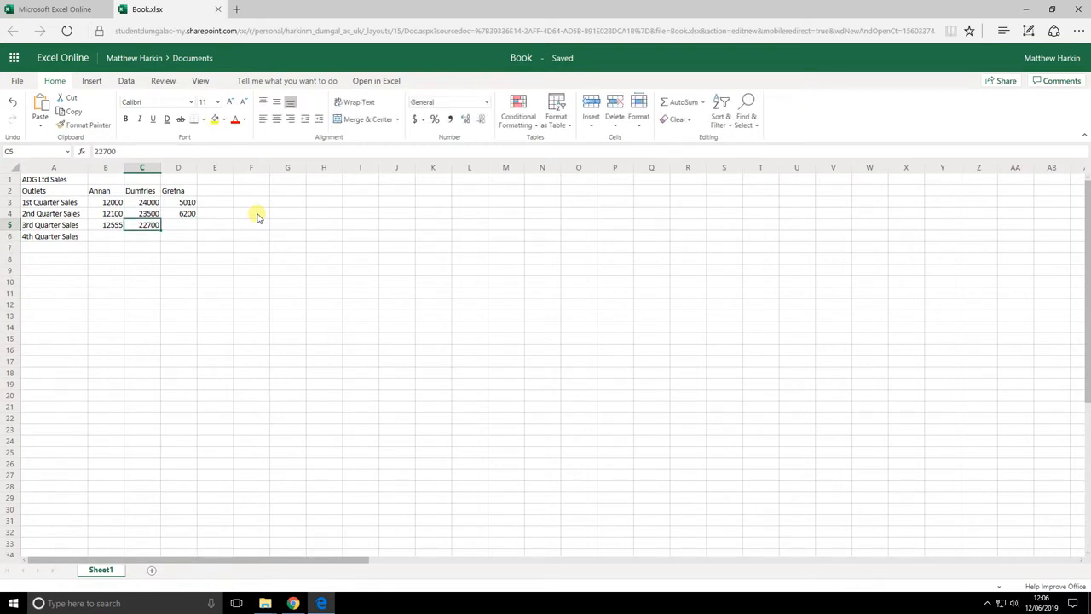
pyautogui.press('Right')
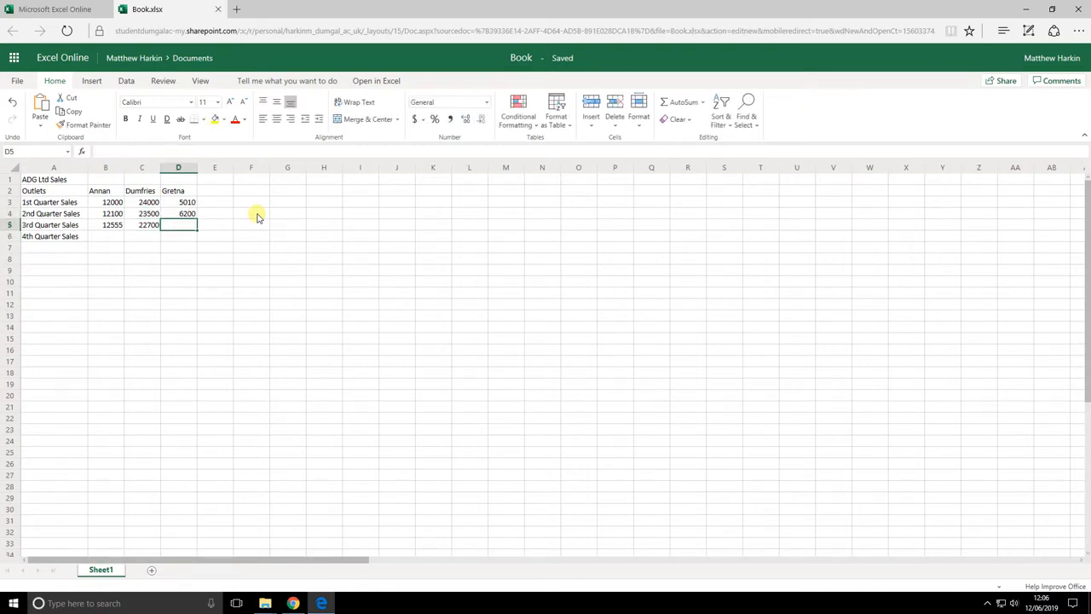
pyautogui.write('6230')
pyautogui.press('Return')
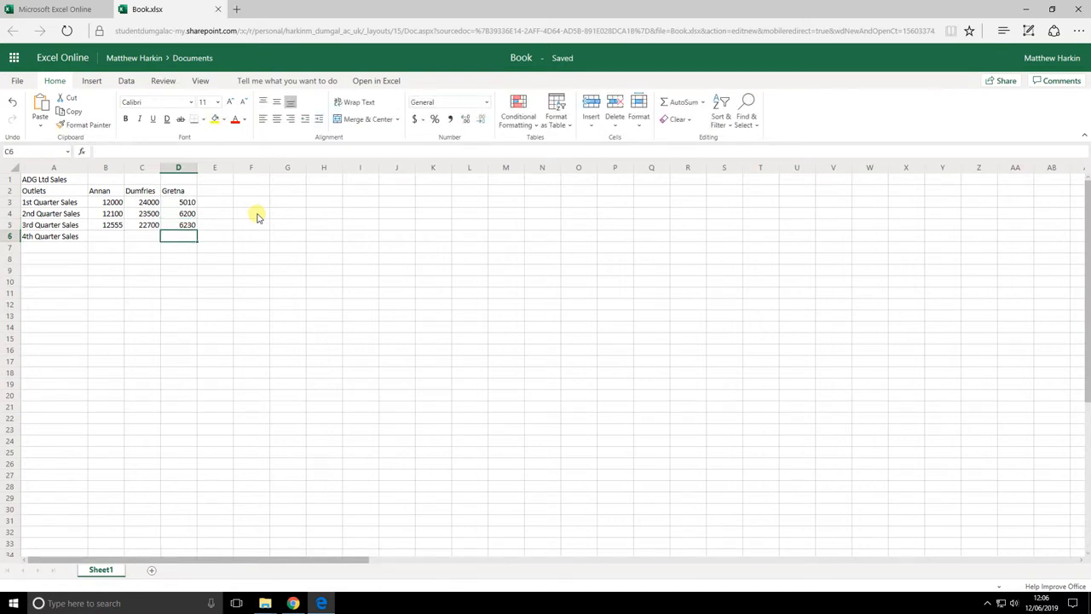
# Enter the 4th quarter sales in row 6: 13002 for Annan, 21004 for Dumfries and 6543 for Gretna.
pyautogui.press('Left')
pyautogui.press('Left')
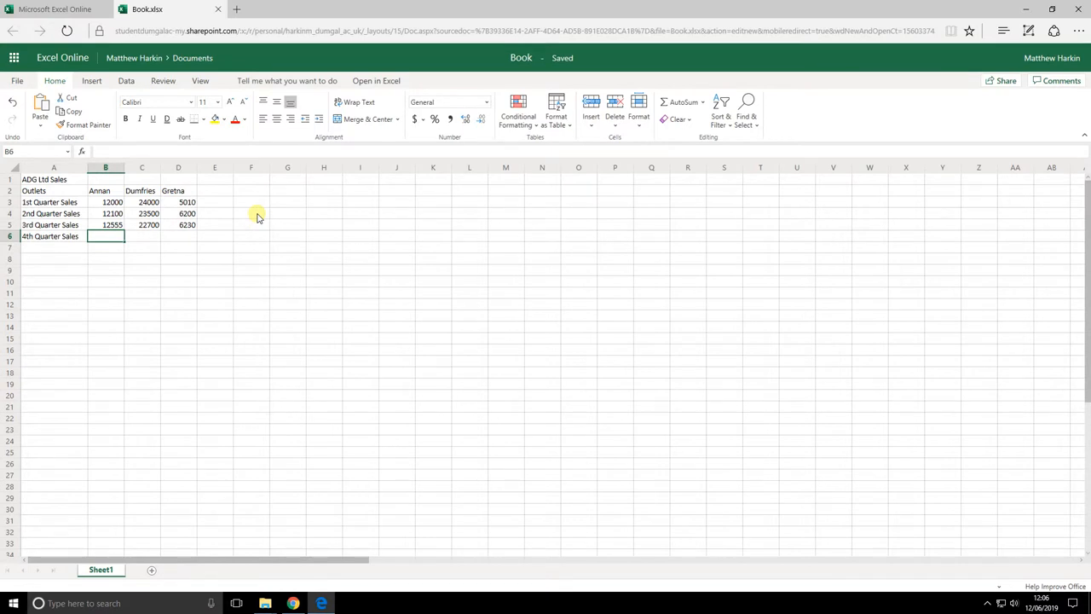
pyautogui.write('1')
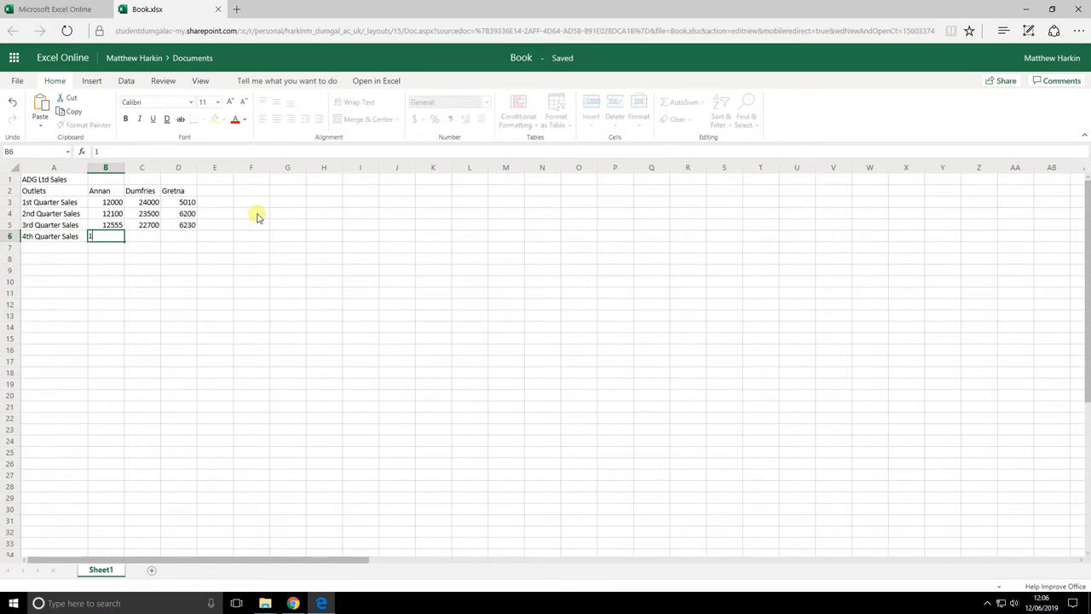
pyautogui.write('3002')
pyautogui.press('Return')
pyautogui.press('Up')
pyautogui.press('Right')
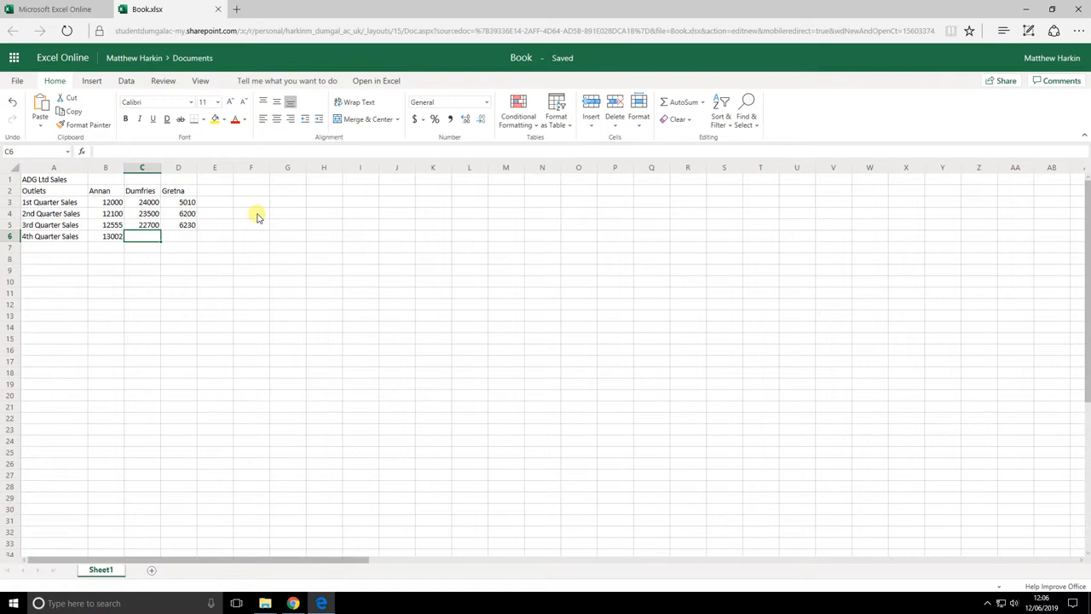
pyautogui.write('21004')
pyautogui.press('Return')
pyautogui.press('Up')
pyautogui.press('Right')
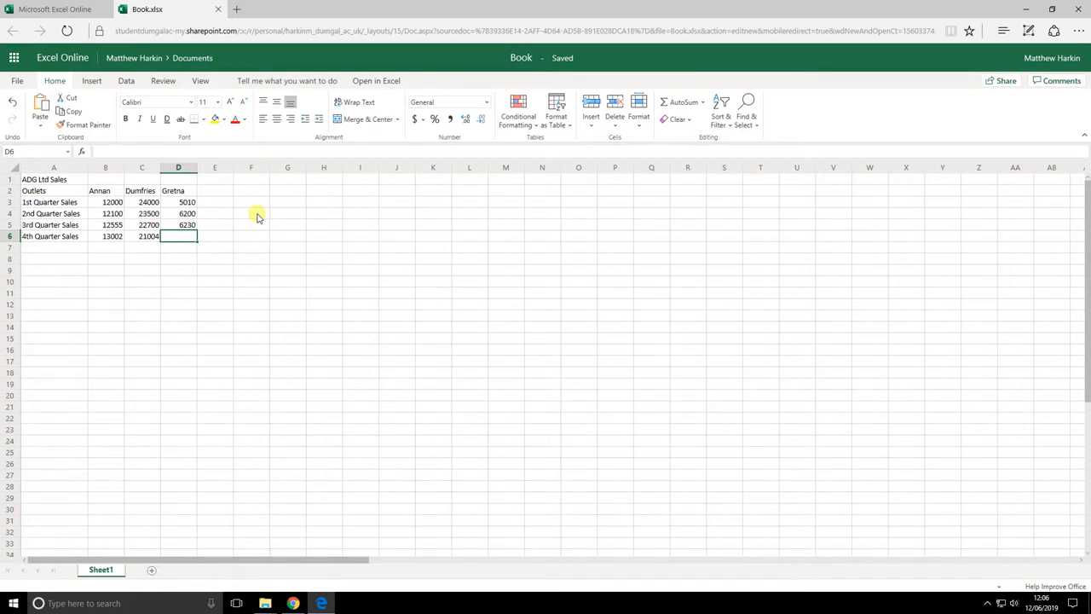
pyautogui.write('6543')
pyautogui.press('Return')
pyautogui.press('Up')
# Enter the label "Sales for year per outlet" in A7 and autofit the width of column A.
pyautogui.press('Down')
pyautogui.press('Left')
pyautogui.press('Left')
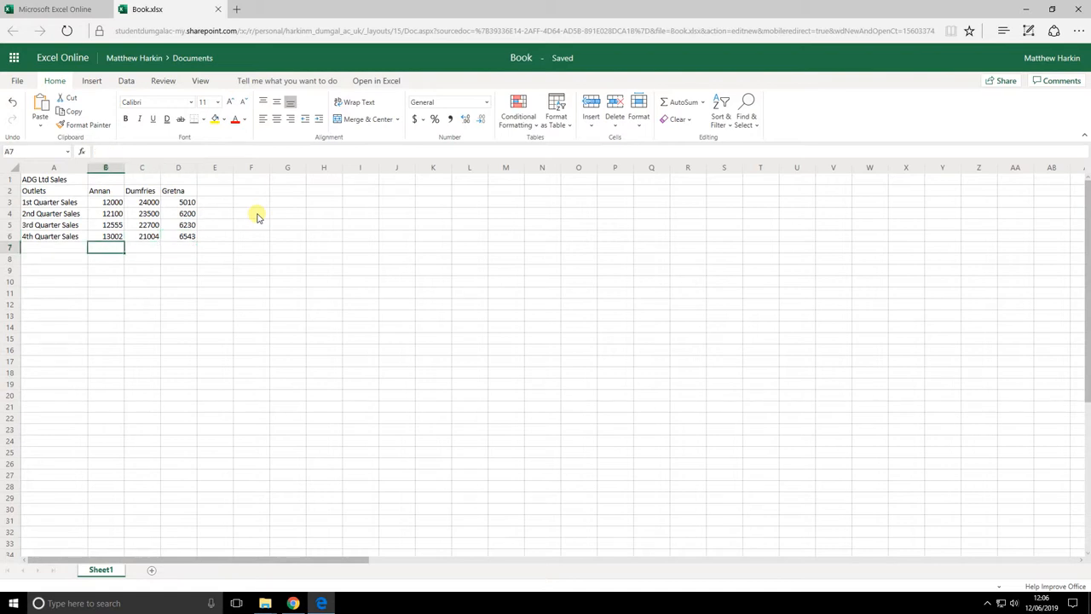
pyautogui.press('Left')
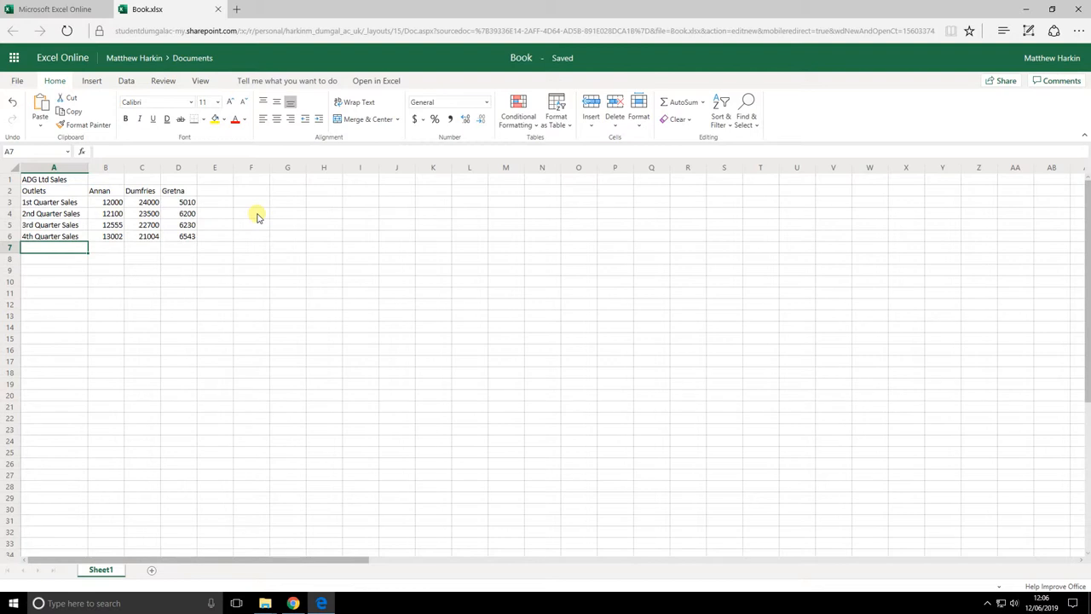
pyautogui.write('Sales ror')
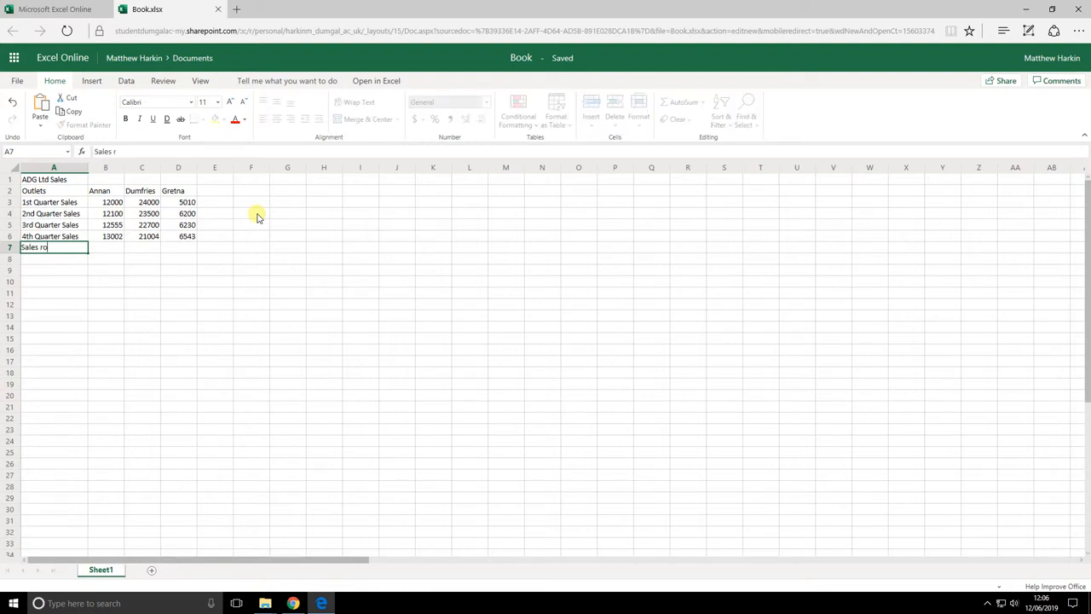
pyautogui.press('BackSpace')
pyautogui.press('BackSpace')
pyautogui.press('BackSpace')
pyautogui.press('BackSpace')
pyautogui.write('for year per outlet')
pyautogui.press('Return')
pyautogui.press('Up')
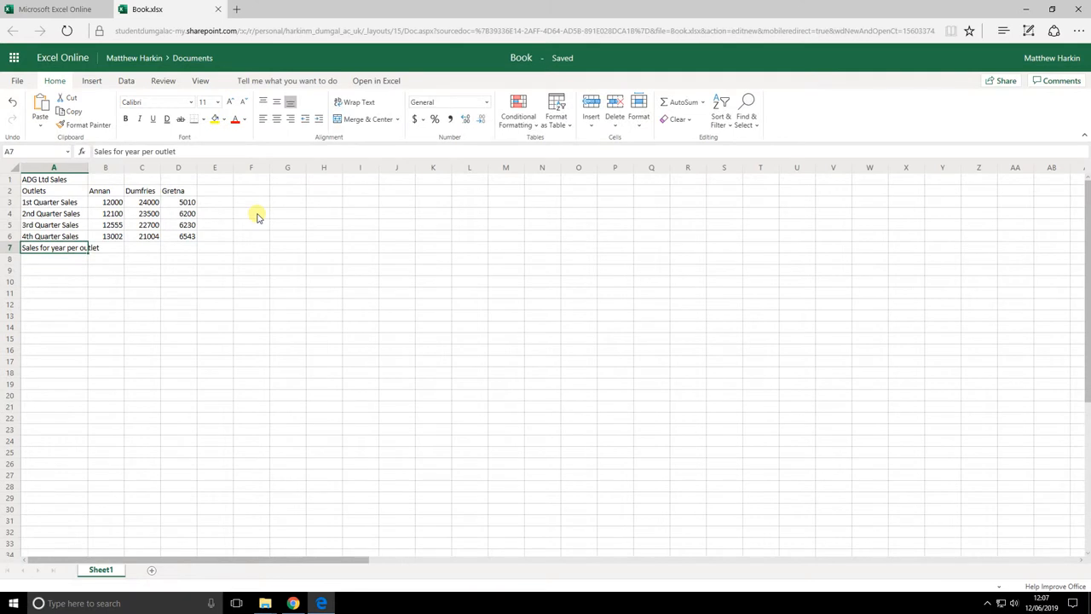
pyautogui.doubleClick(94, 173)
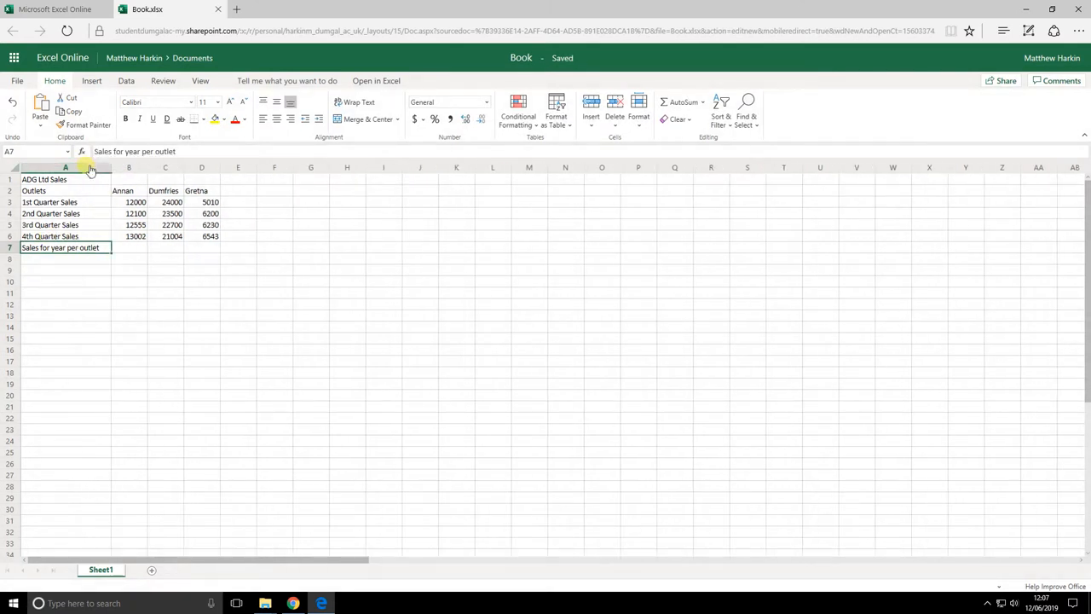
# Total Annan's four quarters in B7 with the formula =SUM(B3:B6).
pyautogui.click(132, 248)
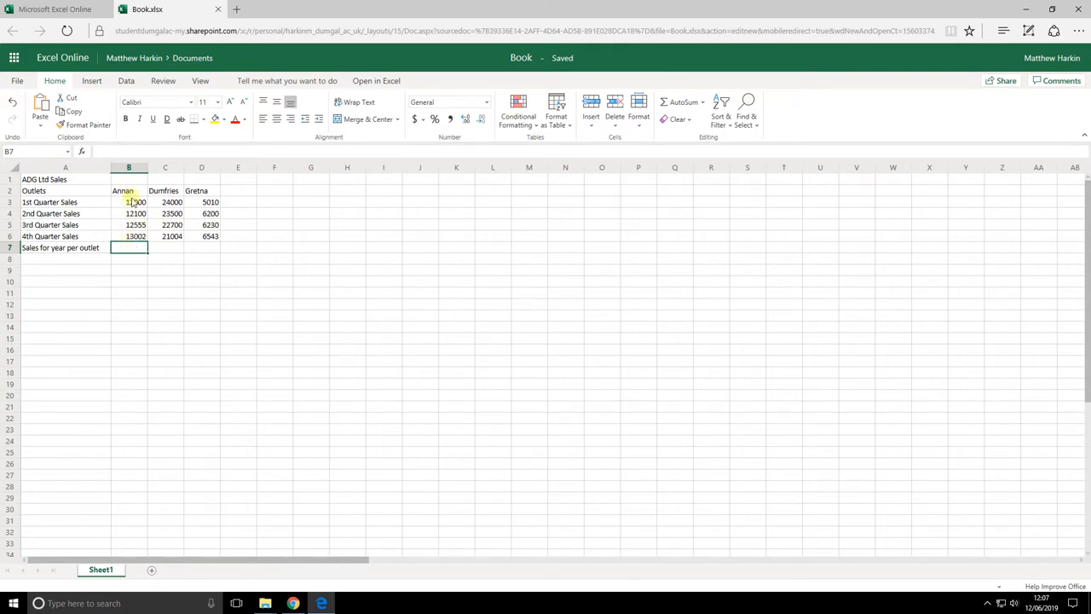
pyautogui.write('=sum')
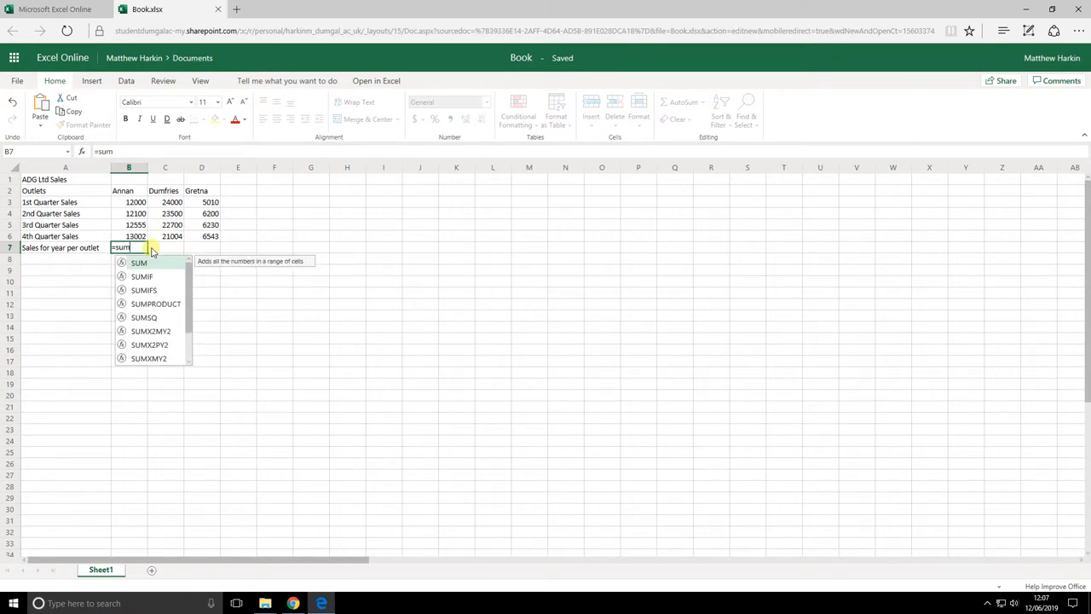
pyautogui.write('(')
pyautogui.moveTo(137, 205); pyautogui.dragTo(139, 236)
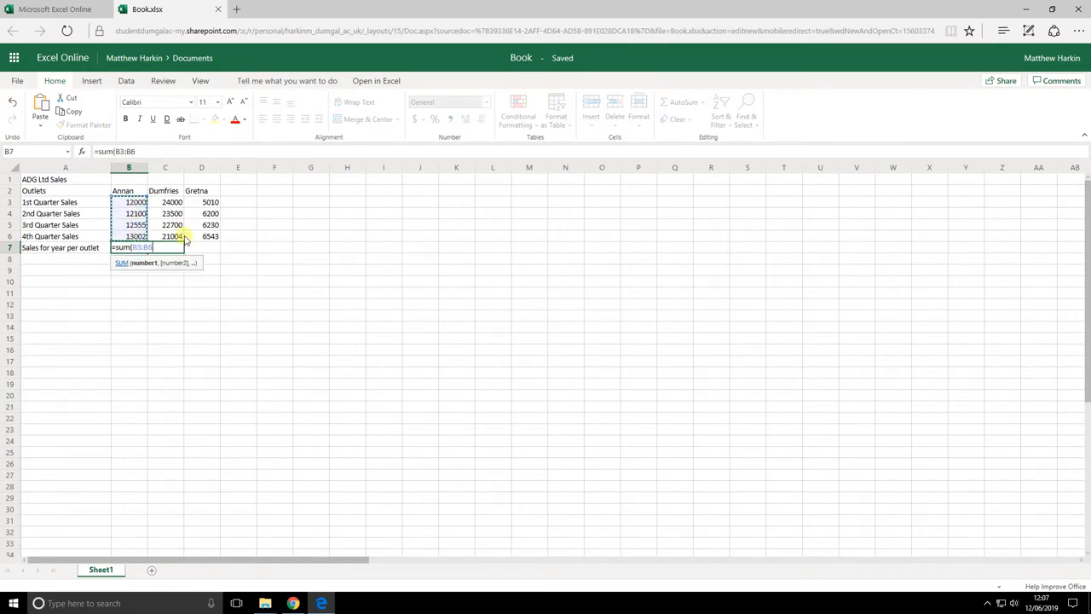
pyautogui.write(')')
pyautogui.press('Return')
pyautogui.press('Up')
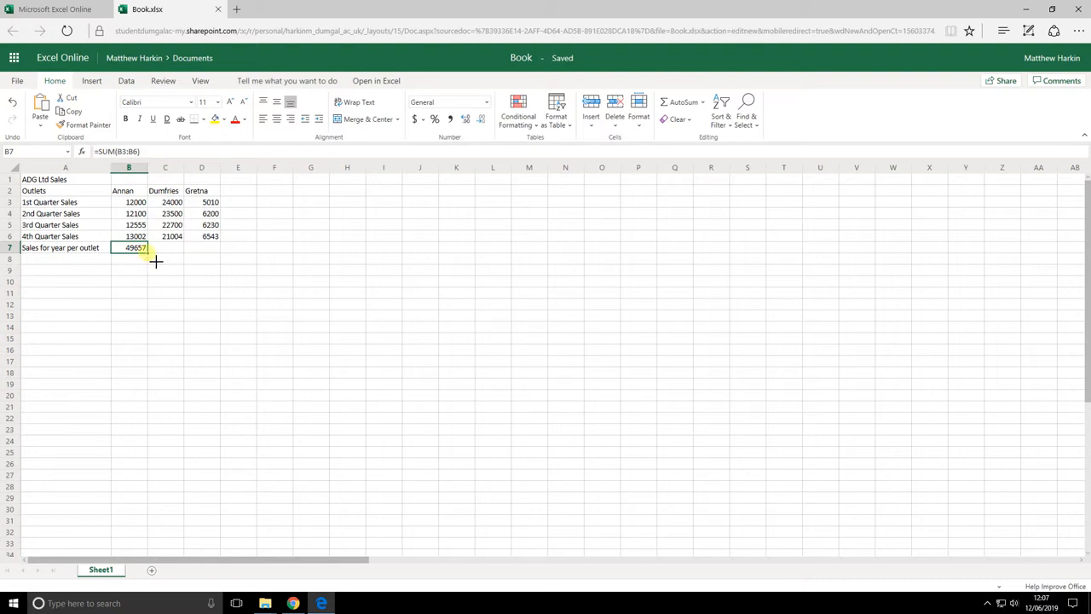
# Fill the yearly total formula from B7 across to D7 and check the copied formulas for Dumfries and Gretna.
pyautogui.moveTo(148, 254); pyautogui.dragTo(209, 264)
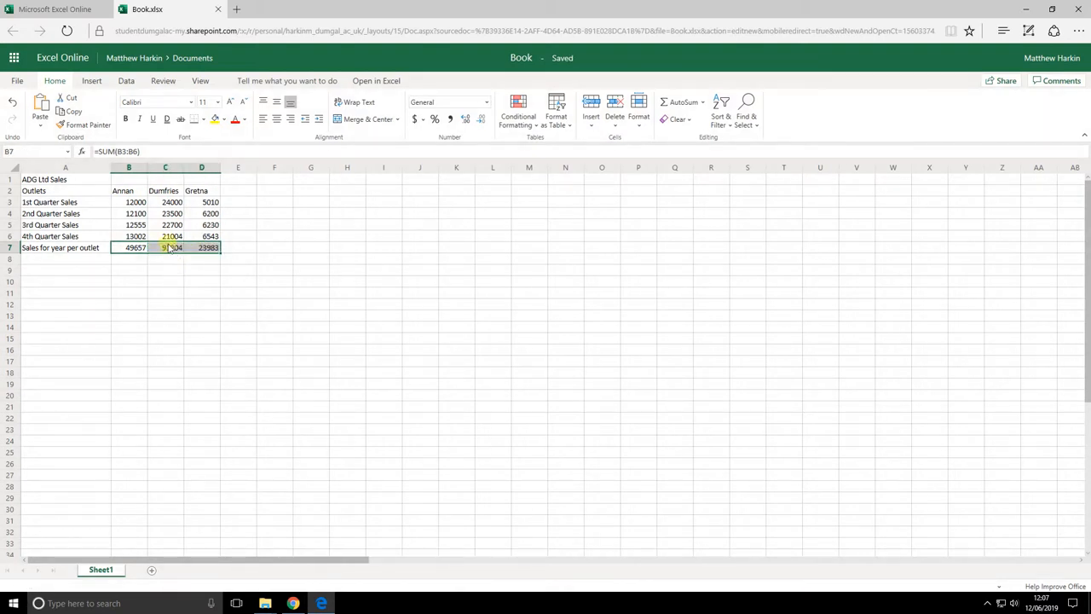
pyautogui.click(174, 266)
pyautogui.click(170, 247)
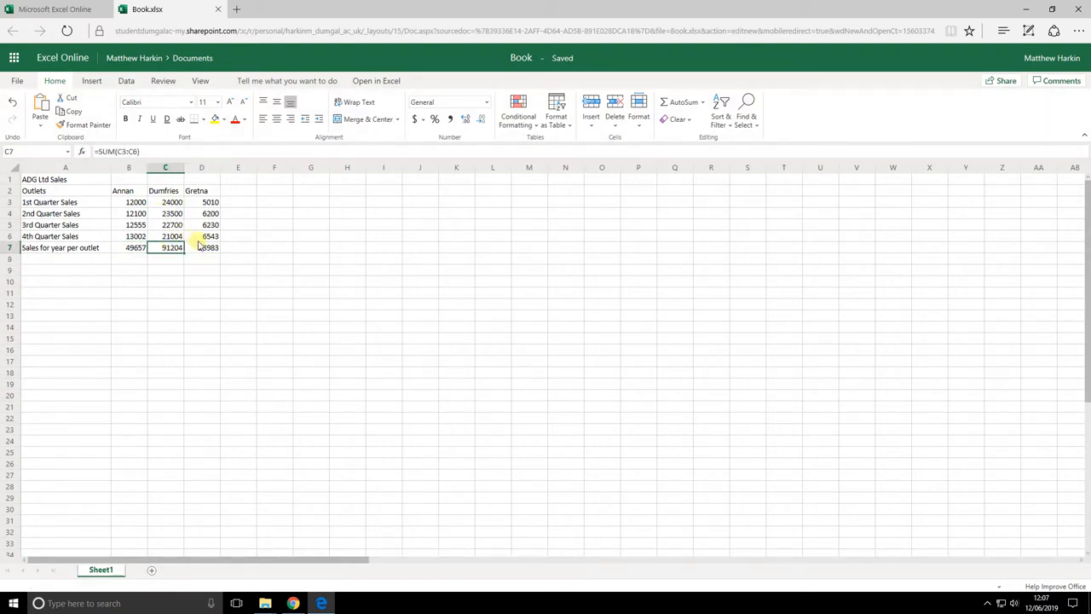
pyautogui.click(198, 248)
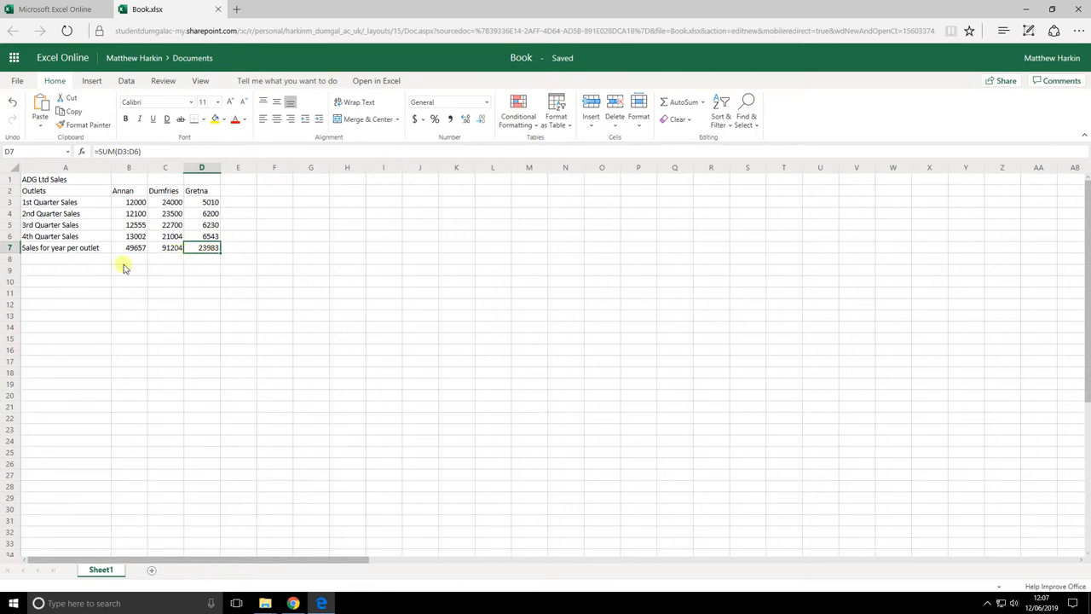
# Enter the label "Total sales for year" in A8.
pyautogui.click(84, 265)
pyautogui.write('Total sales for yer')
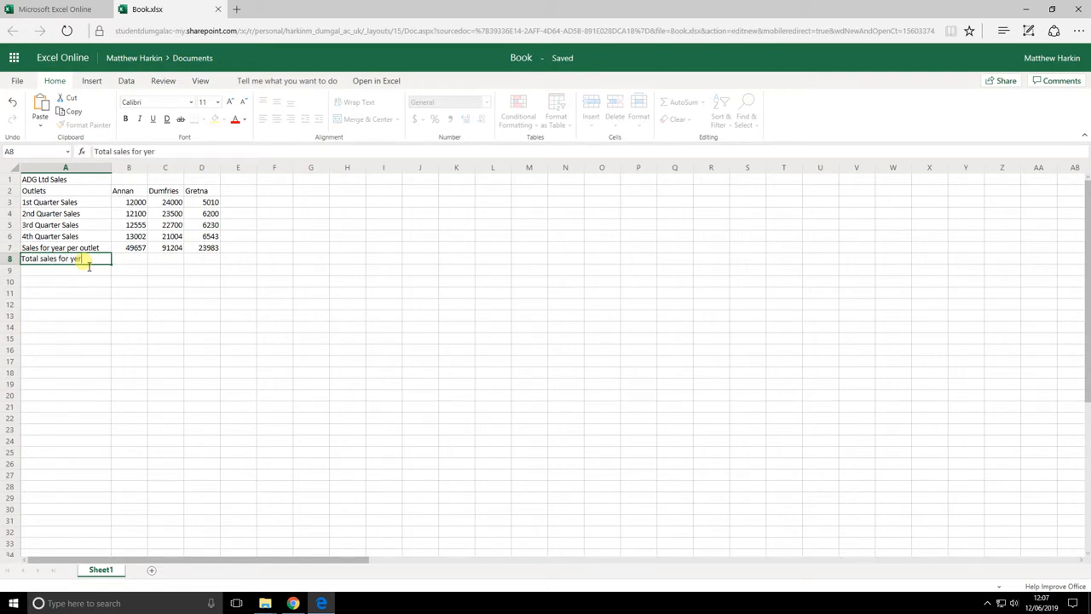
pyautogui.press('Return')
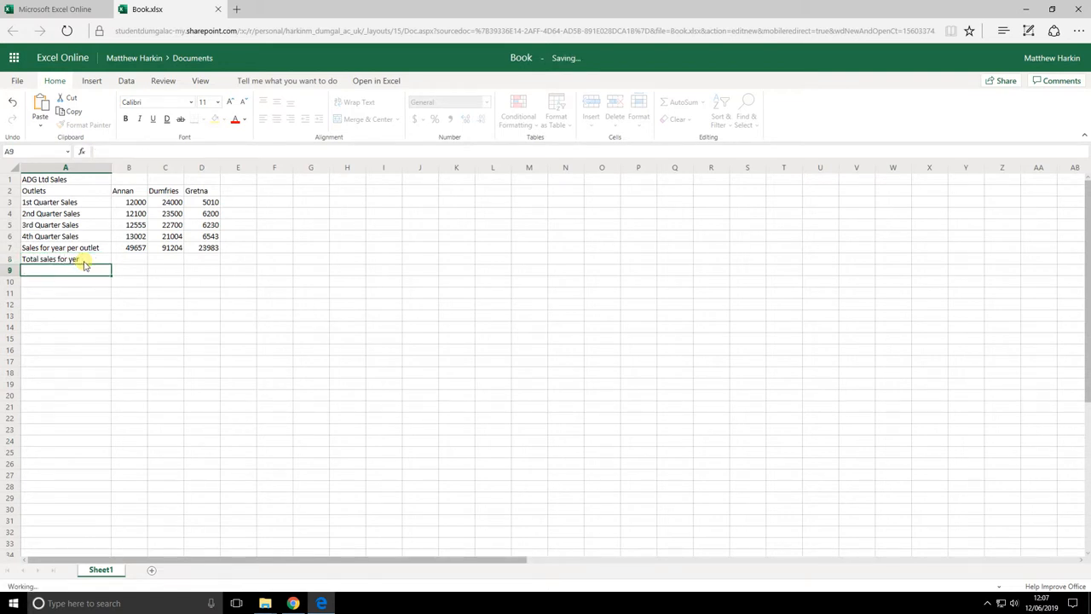
pyautogui.doubleClick(87, 262)
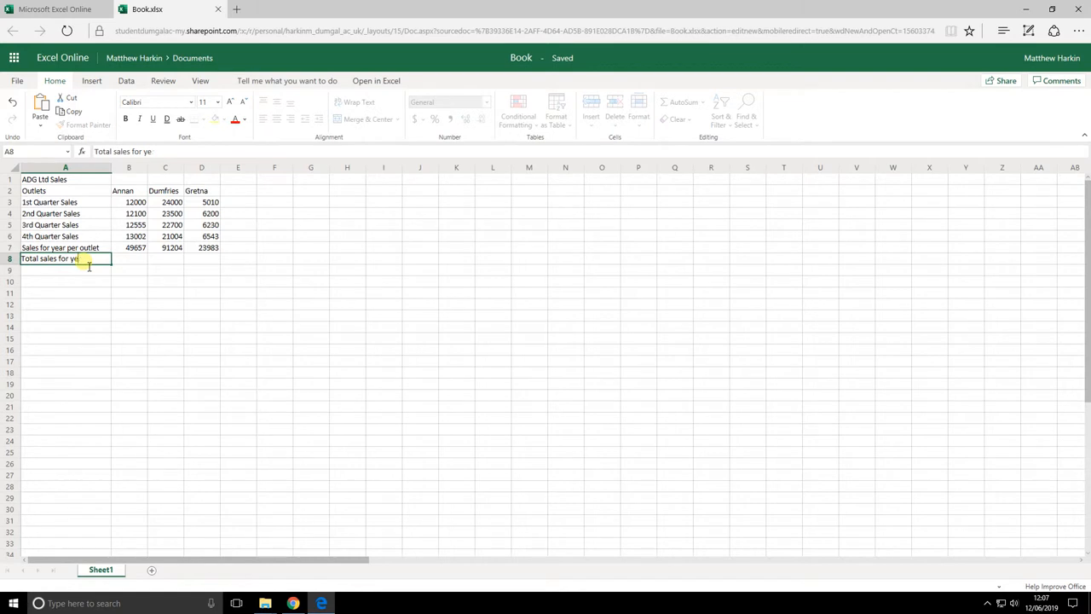
pyautogui.press('BackSpace')
pyautogui.write('ar')
pyautogui.press('Tab')
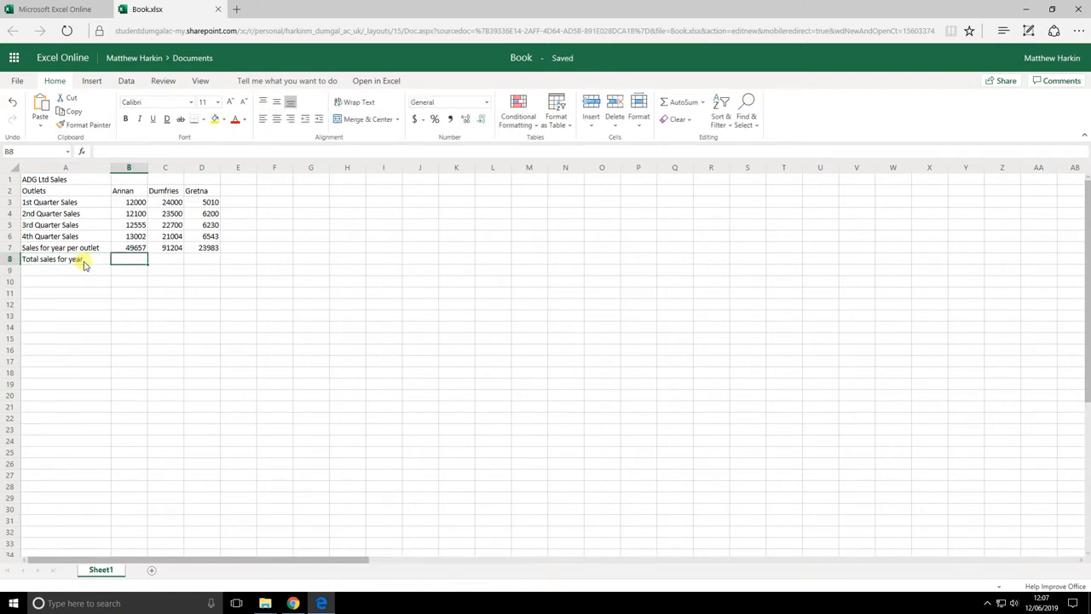
# Add up the three outlets' yearly sales in B8 with the formula =SUM(B7:D7).
pyautogui.write('=')
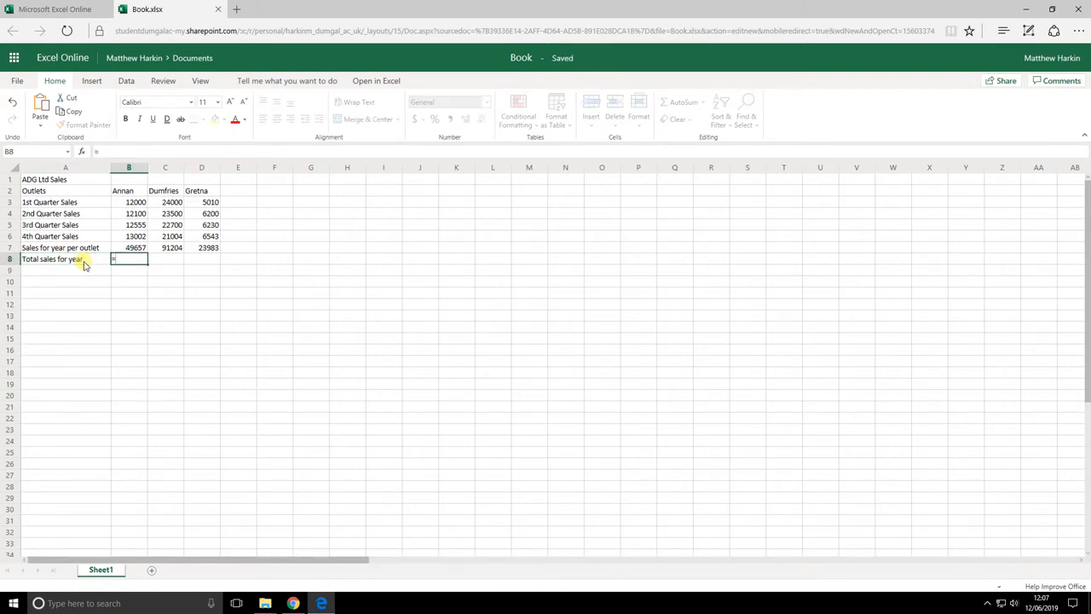
pyautogui.write('sum(')
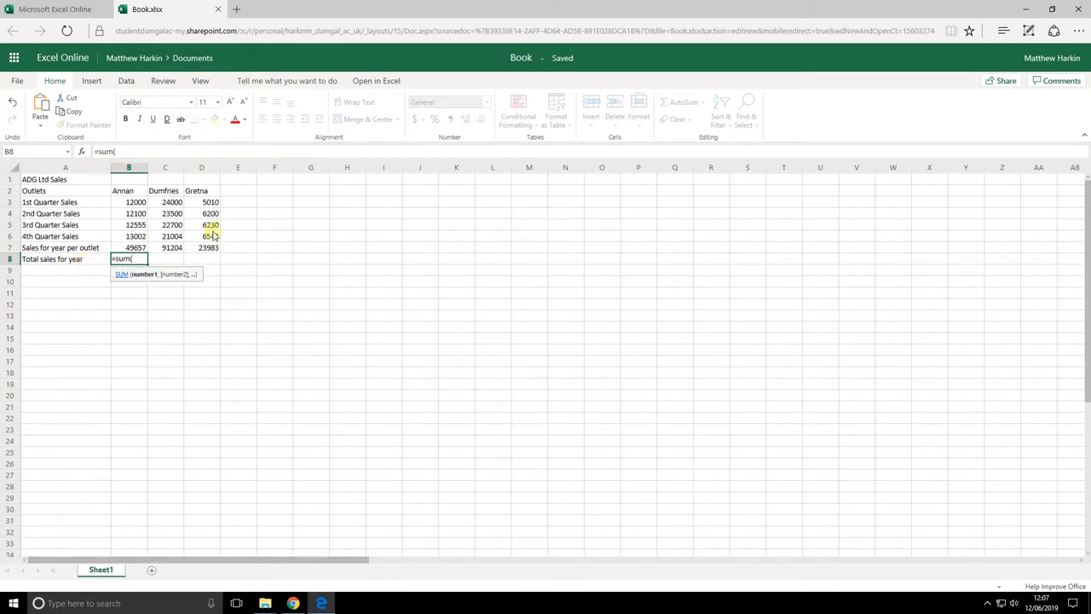
pyautogui.moveTo(137, 247); pyautogui.dragTo(200, 250)
pyautogui.press('Return')
pyautogui.press('Up')
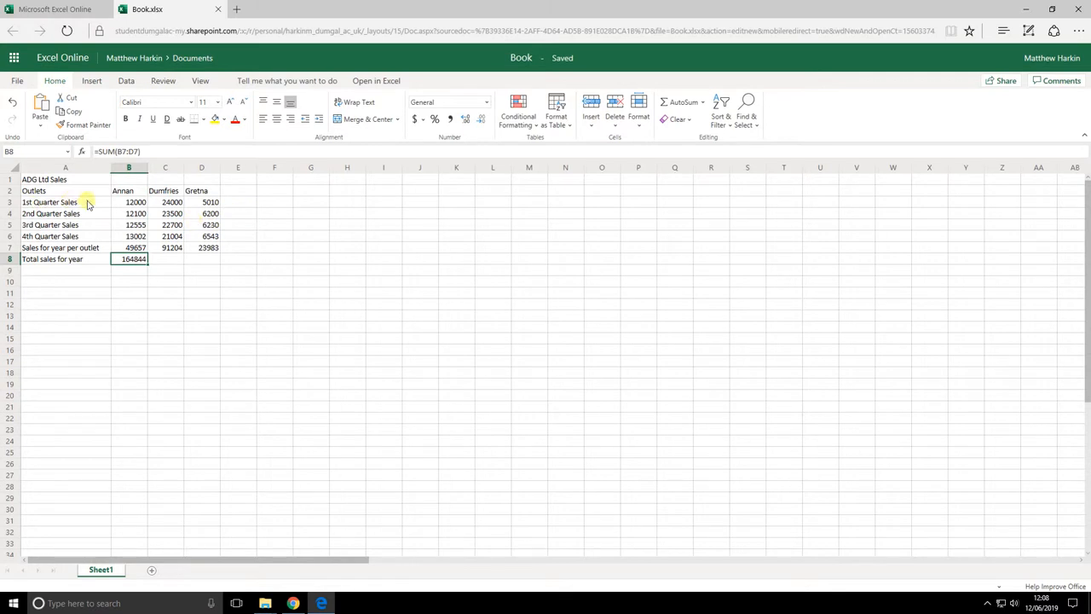
# Enter the column heading "Quarterly Performance" in E2.
pyautogui.click(245, 190)
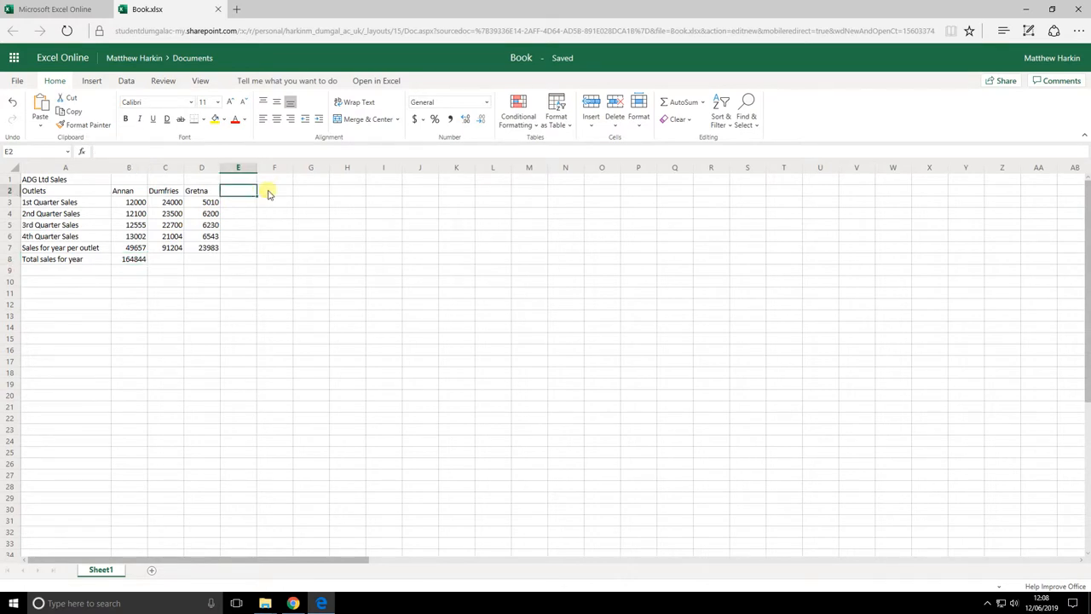
pyautogui.write('Quarterly P')
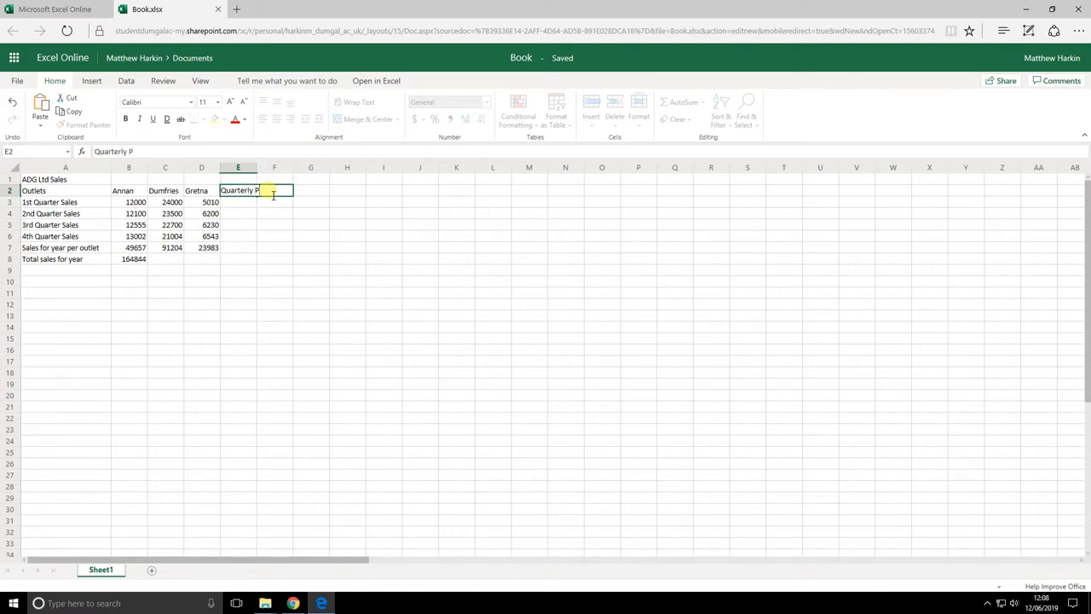
pyautogui.write('erformanc')
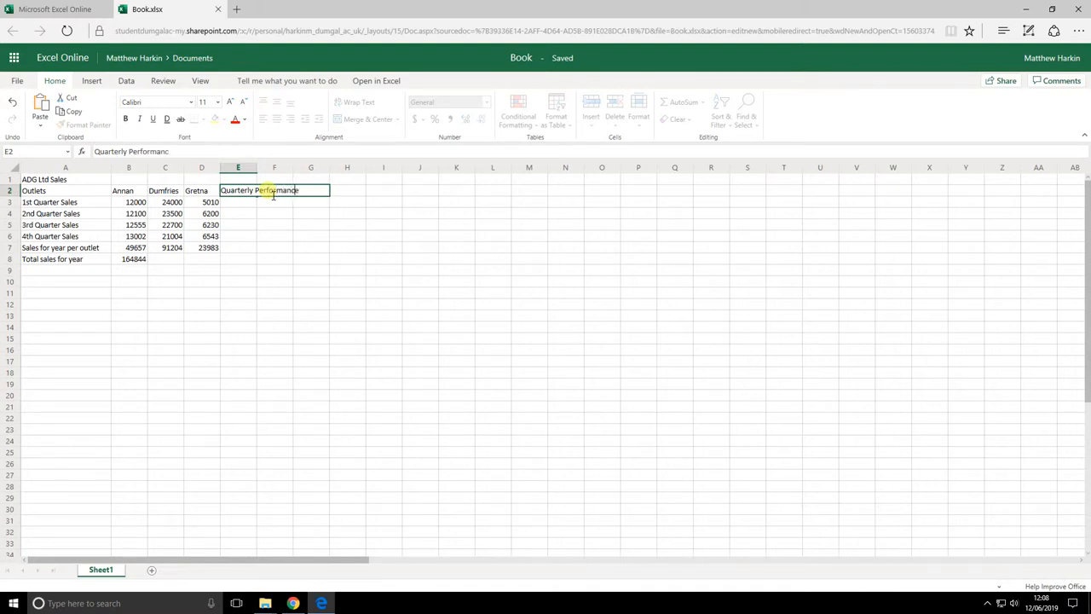
pyautogui.write('e')
pyautogui.press('Return')
# Total the 1st quarter sales of all outlets in E3 with the formula =SUM(B3:D3).
pyautogui.write('=su')
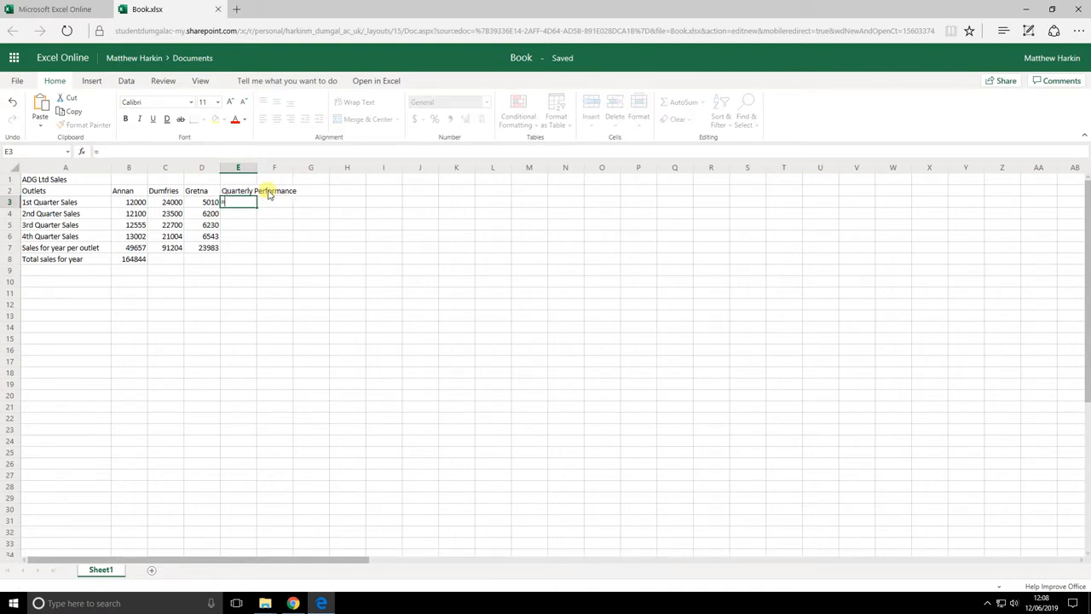
pyautogui.press('BackSpace')
pyautogui.write('um(')
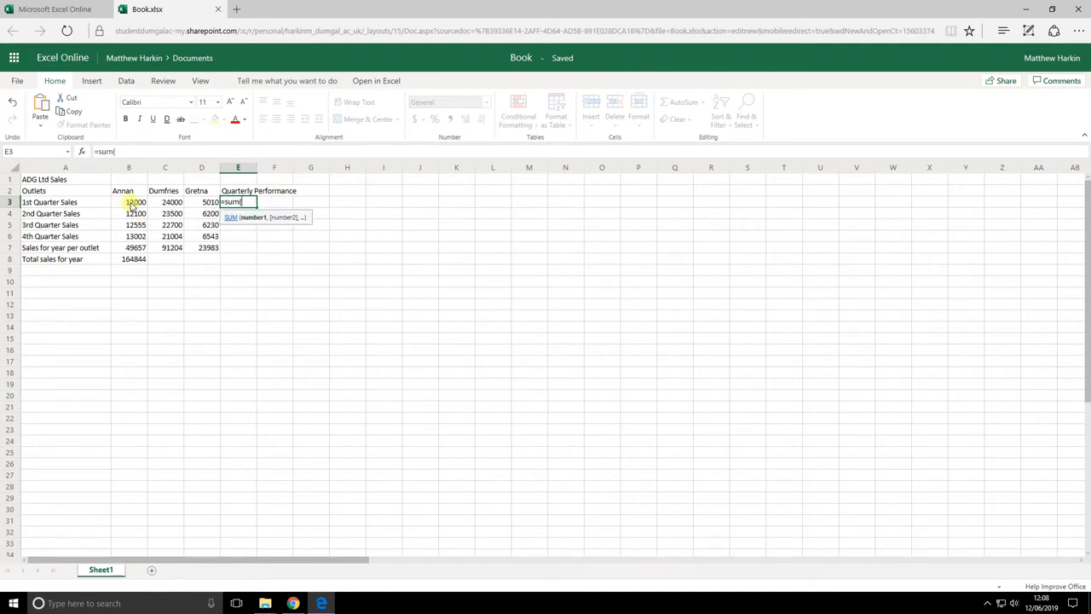
pyautogui.moveTo(132, 204); pyautogui.dragTo(197, 201)
pyautogui.hotkey('ctrl', 'Return')
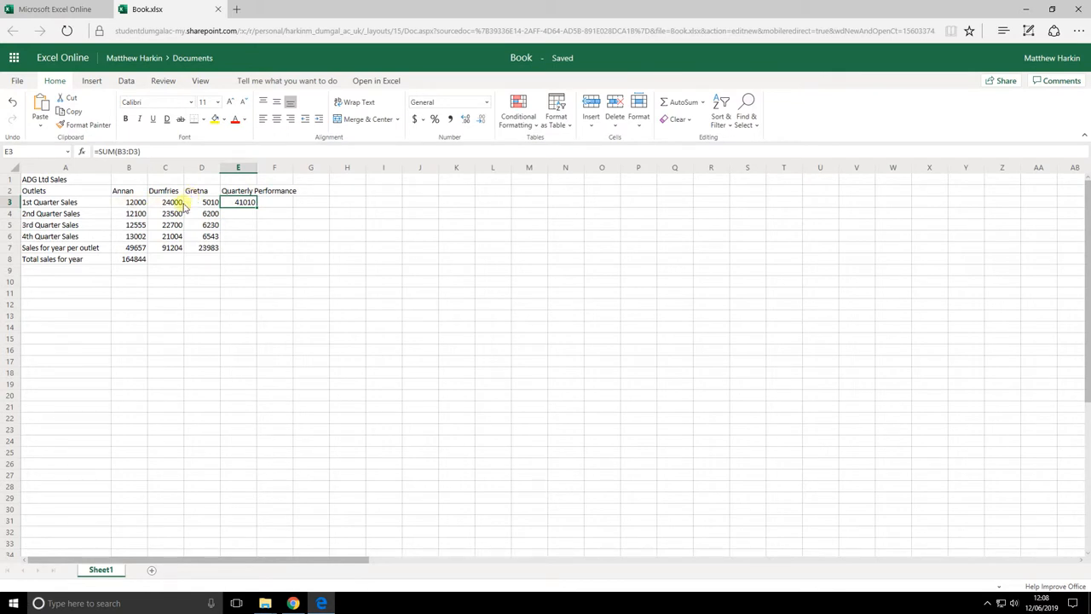
# Fill the quarterly total formula from E3 down to E6 and check the copied formulas.
pyautogui.moveTo(255, 208); pyautogui.dragTo(266, 245)
pyautogui.click(243, 215)
pyautogui.click(242, 226)
pyautogui.click(243, 236)
pyautogui.click(240, 282)
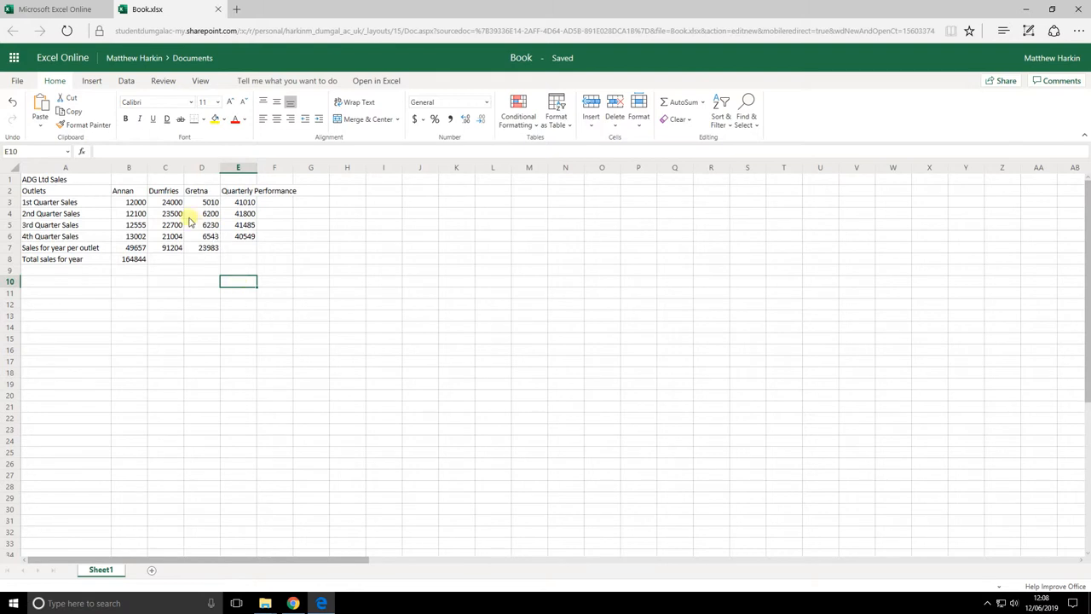
# Fill the whole title row 1 with standard blue and set its font colour to white.
pyautogui.click(10, 179)
pyautogui.click(64, 192)
pyautogui.click(68, 181)
pyautogui.click(11, 179)
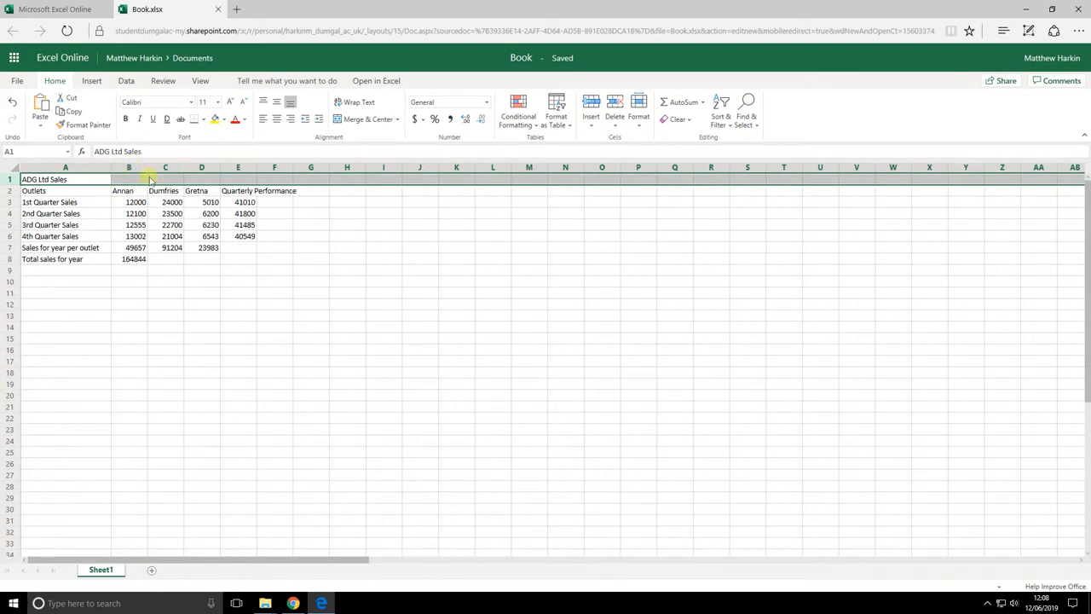
pyautogui.click(225, 121)
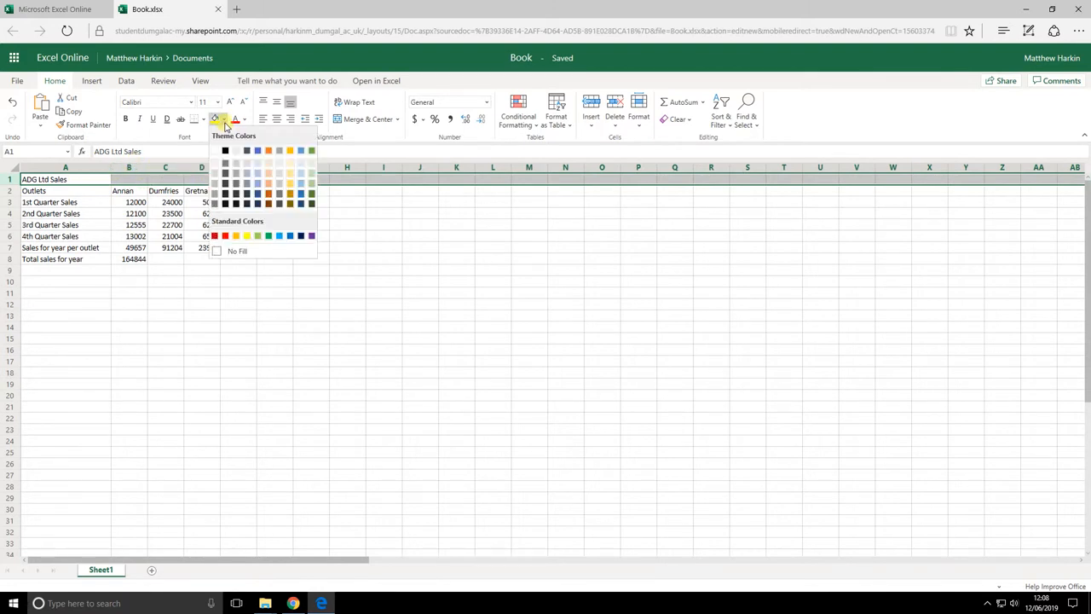
pyautogui.click(287, 237)
pyautogui.click(244, 121)
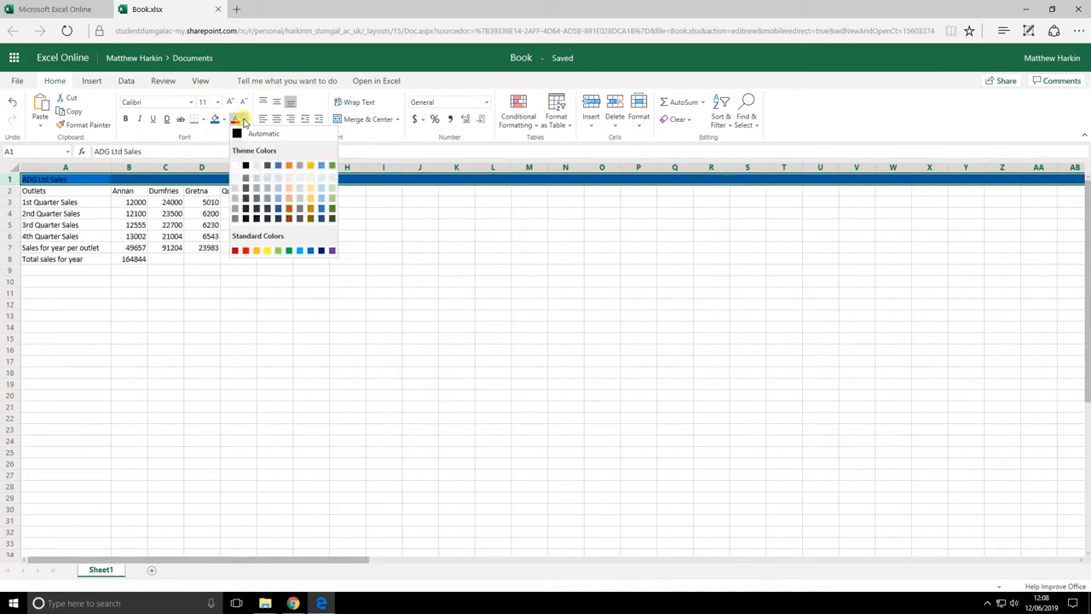
pyautogui.click(235, 166)
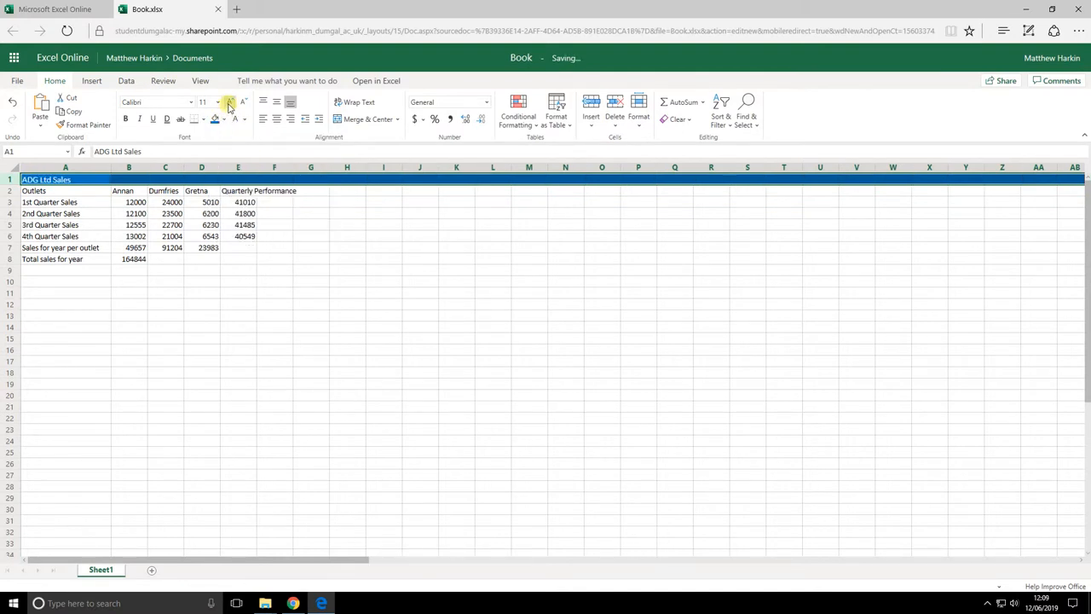
# Increase the font size of title row 1 to 26.
pyautogui.click(228, 103)
pyautogui.click(229, 103)
pyautogui.click(229, 102)
pyautogui.click(228, 102)
pyautogui.click(228, 103)
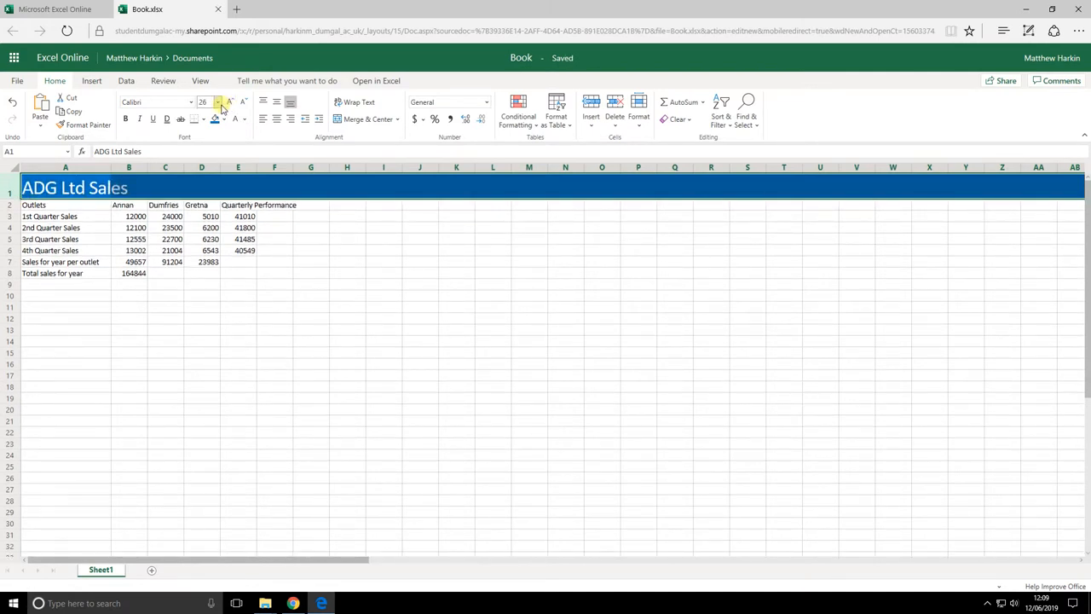
# Apply font size 26 and bold to the ADG Ltd Sales title row.
pyautogui.click(218, 102)
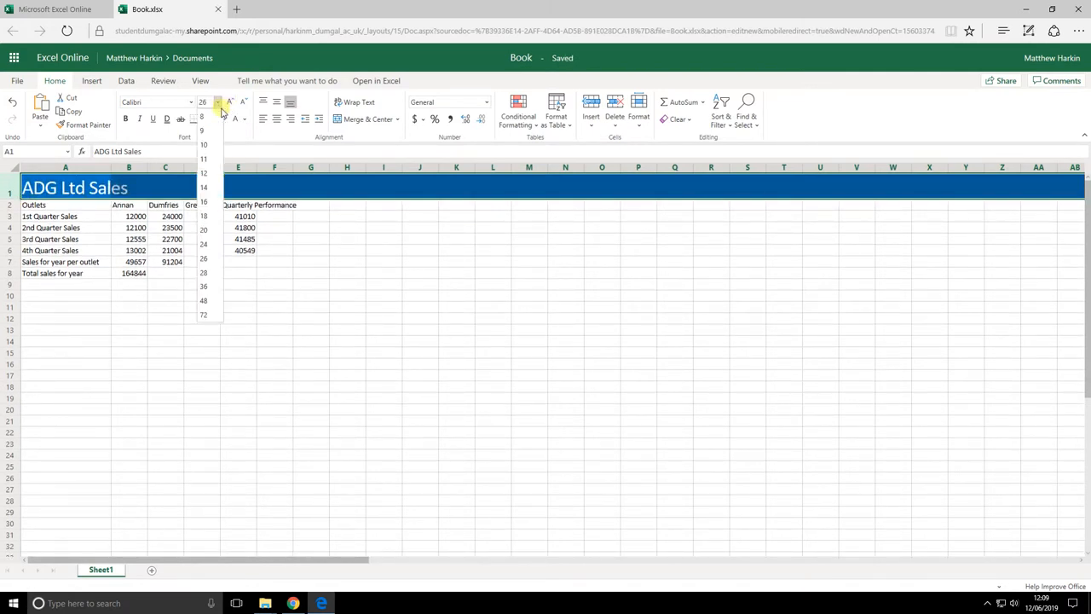
pyautogui.click(209, 260)
pyautogui.click(126, 119)
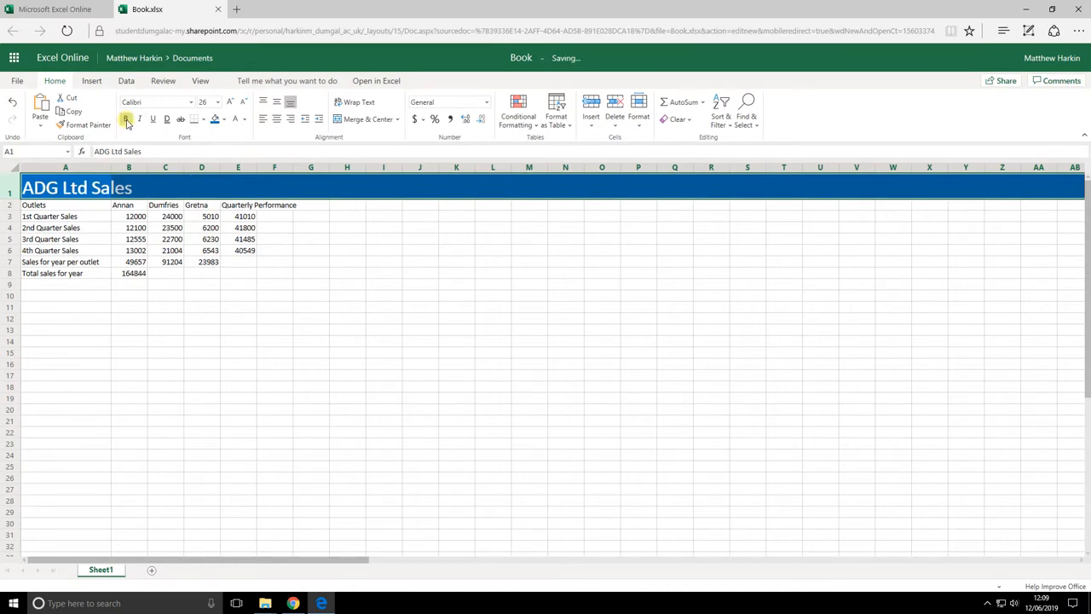
pyautogui.click(59, 297)
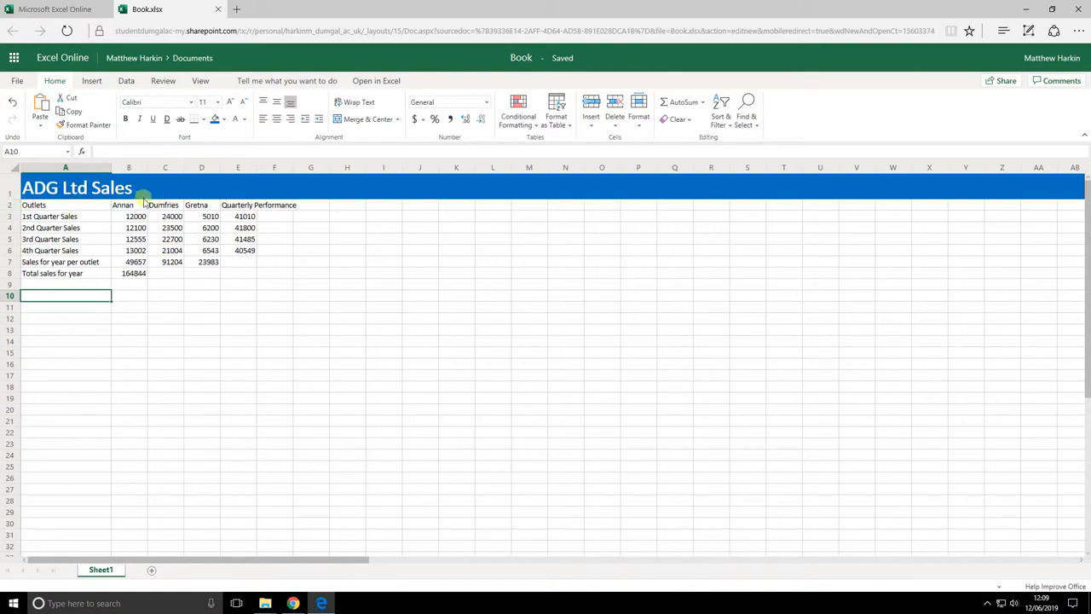
# Fill the Outlets heading cell A2 with standard light blue.
pyautogui.click(12, 206)
pyautogui.click(64, 220)
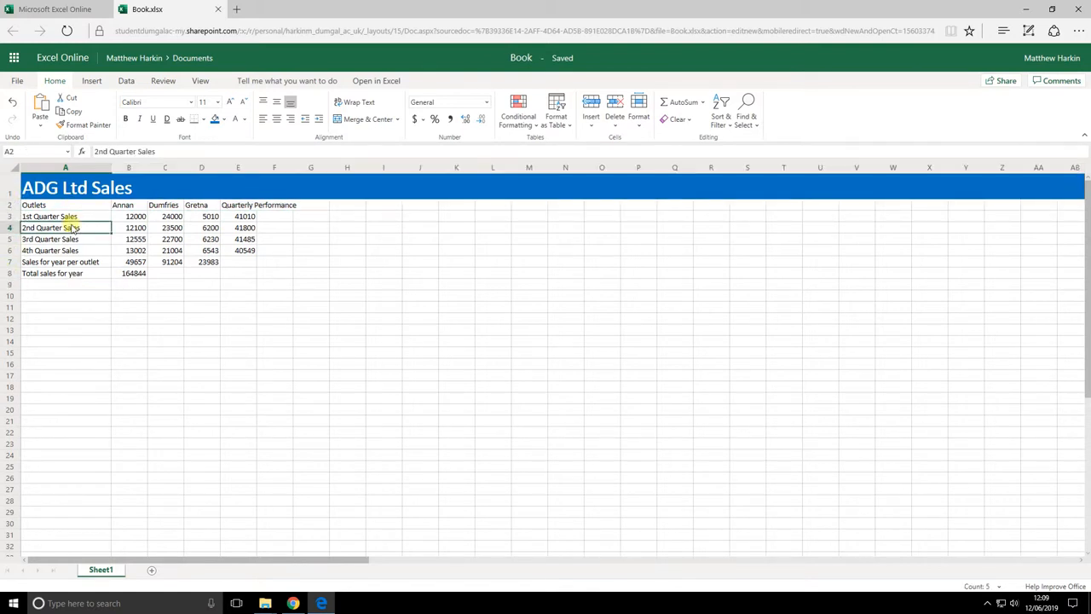
pyautogui.click(77, 208)
pyautogui.click(124, 209)
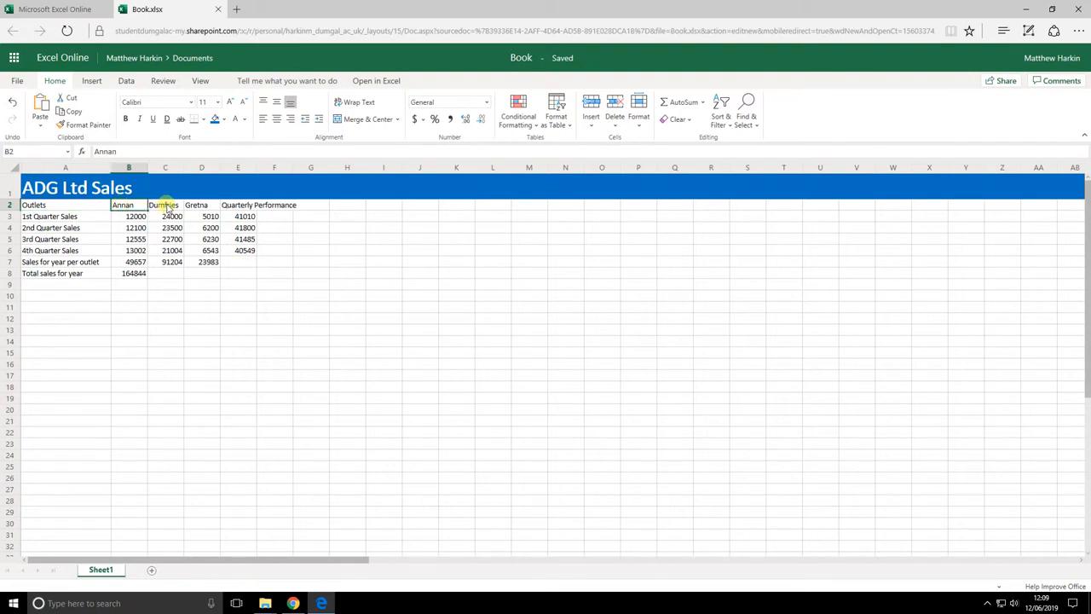
pyautogui.click(78, 209)
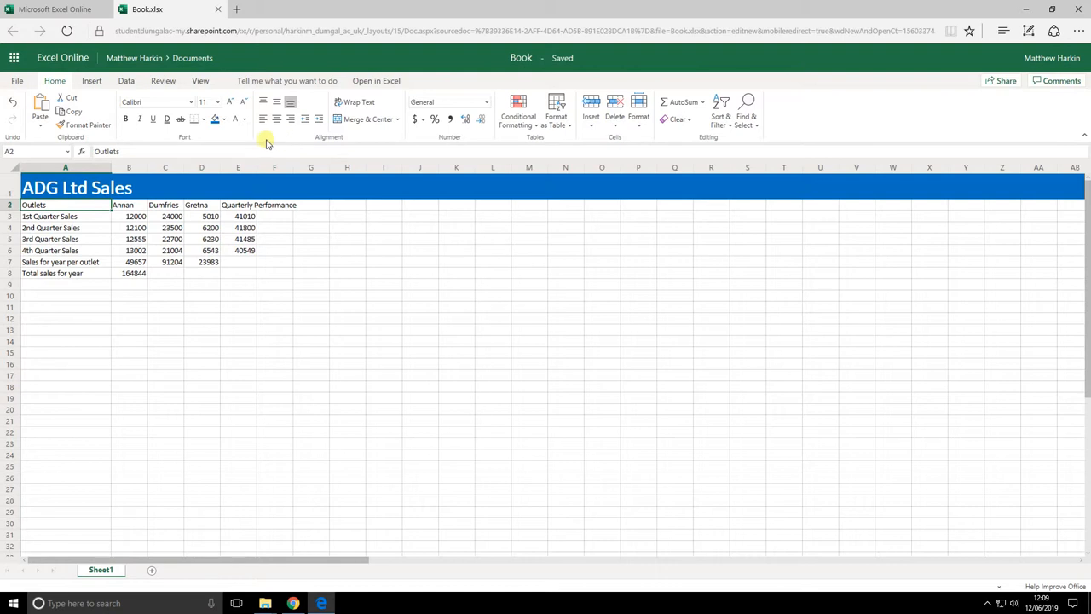
pyautogui.click(224, 121)
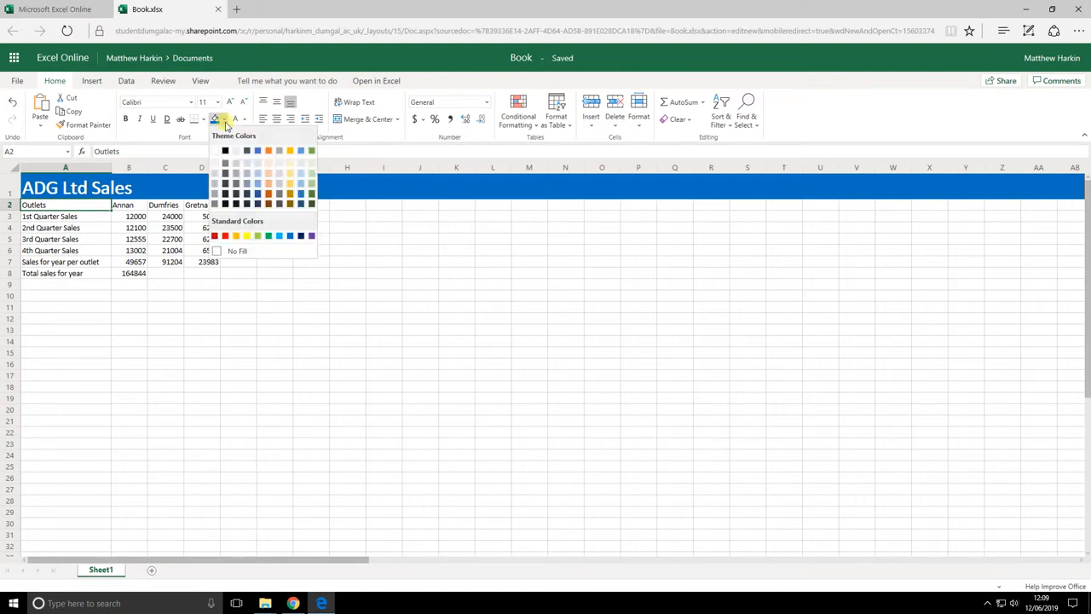
pyautogui.click(279, 236)
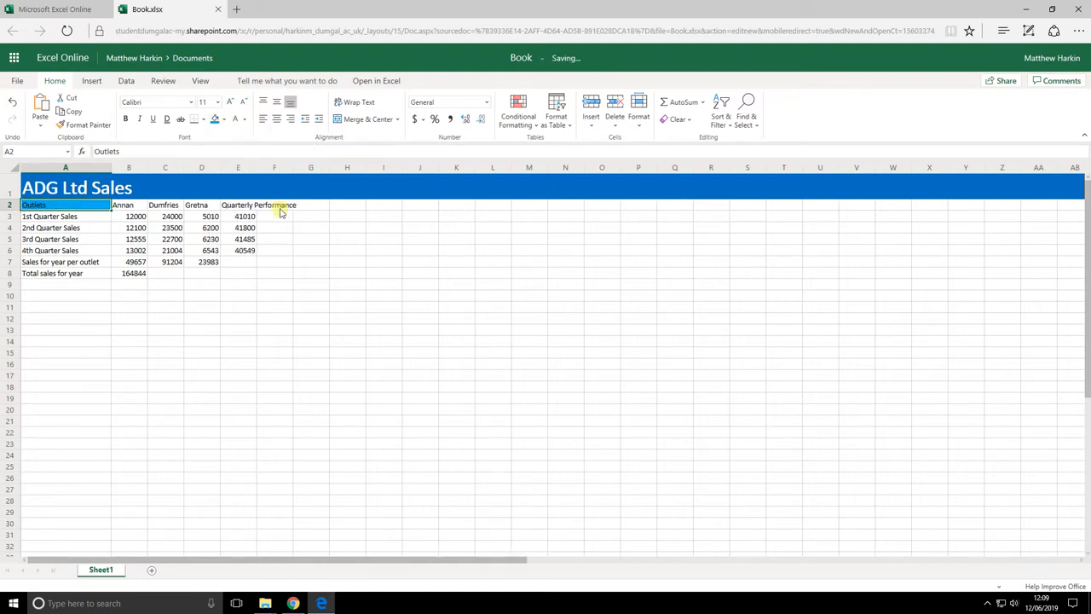
# Set the Outlets heading in A2 to font size 20 and italic.
pyautogui.click(218, 103)
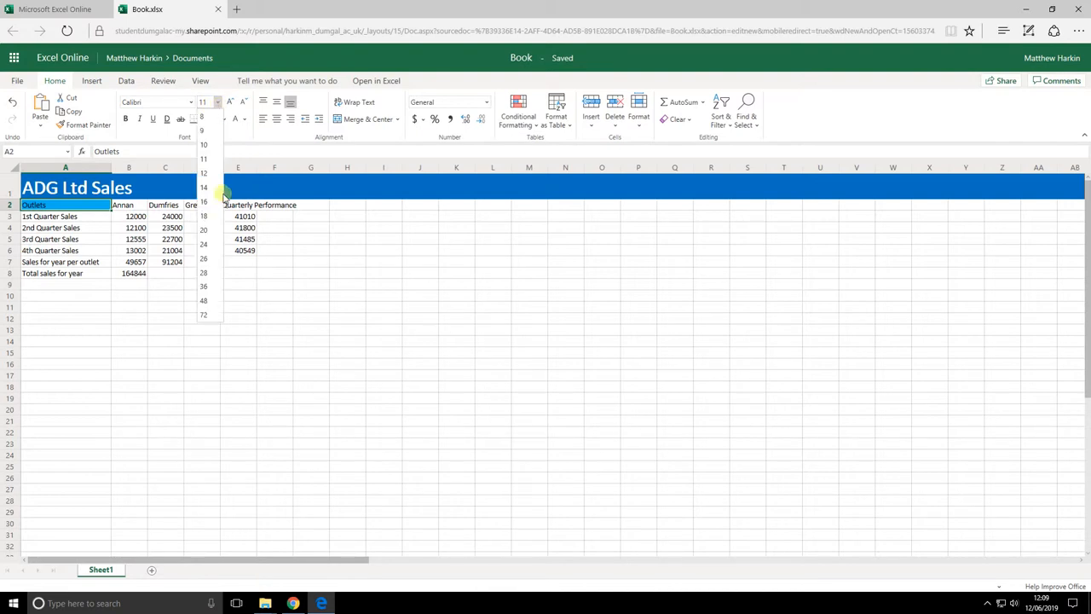
pyautogui.click(204, 230)
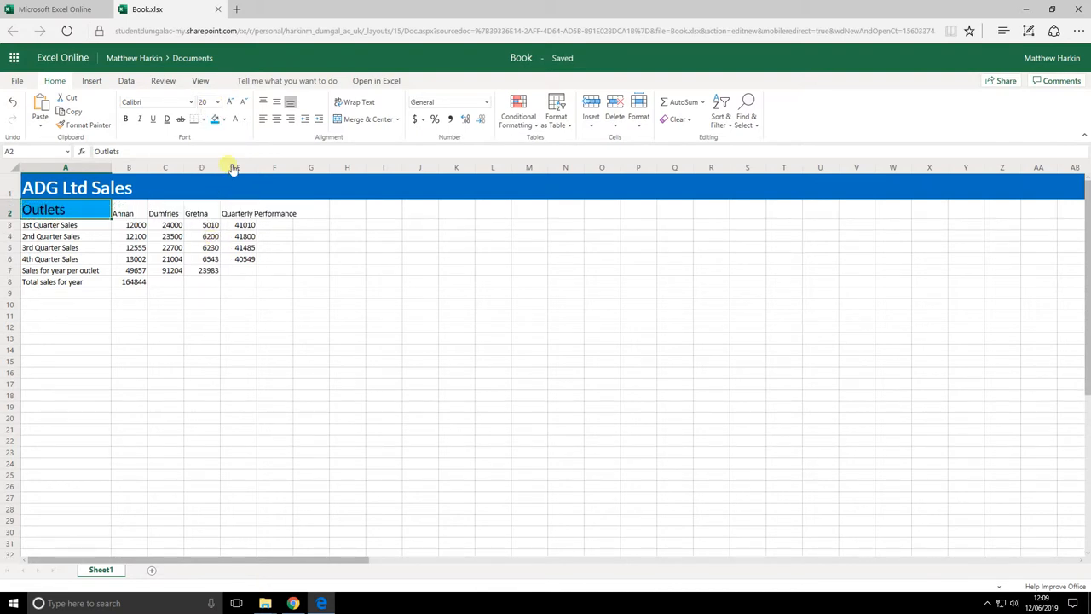
pyautogui.click(141, 120)
pyautogui.click(97, 247)
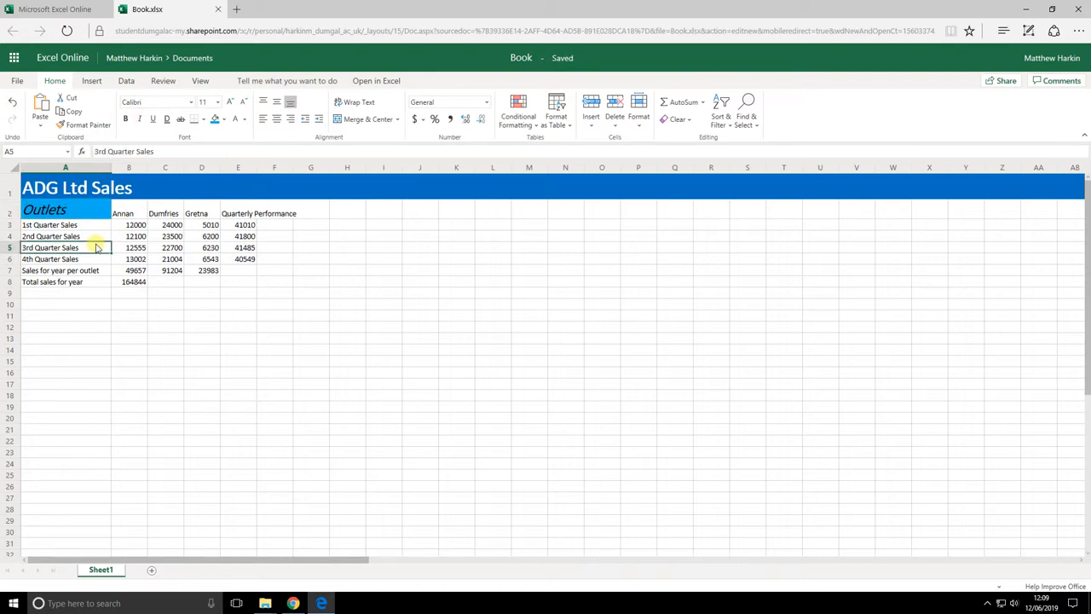
# Copy the formatting of the Outlets heading in A2 to the headings in B2:E2 with Format Painter.
pyautogui.click(78, 212)
pyautogui.click(88, 125)
pyautogui.click(130, 210)
pyautogui.moveTo(130, 209); pyautogui.dragTo(246, 210)
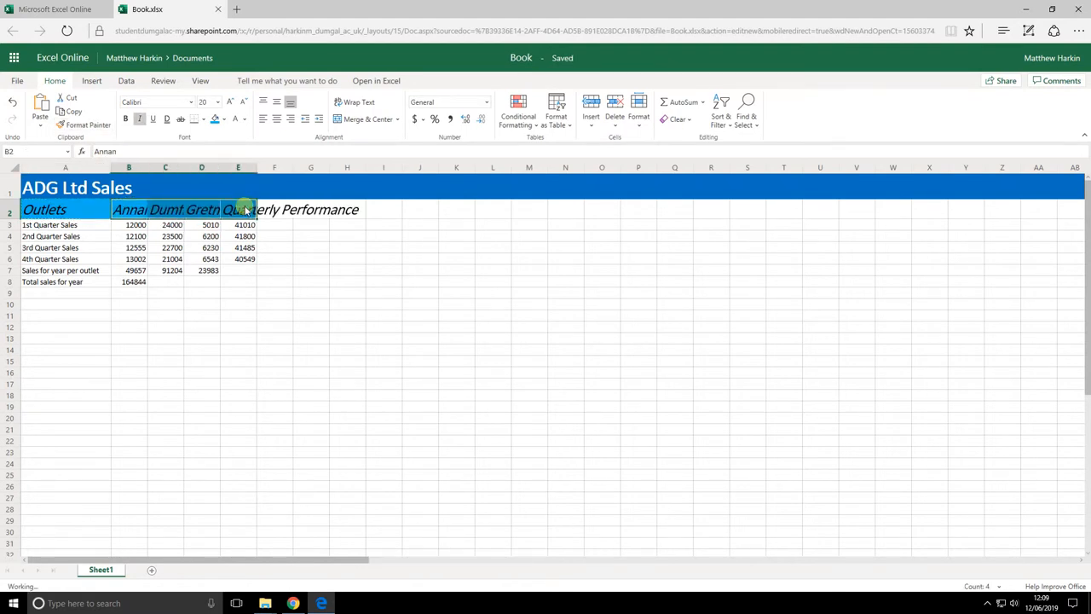
pyautogui.click(237, 271)
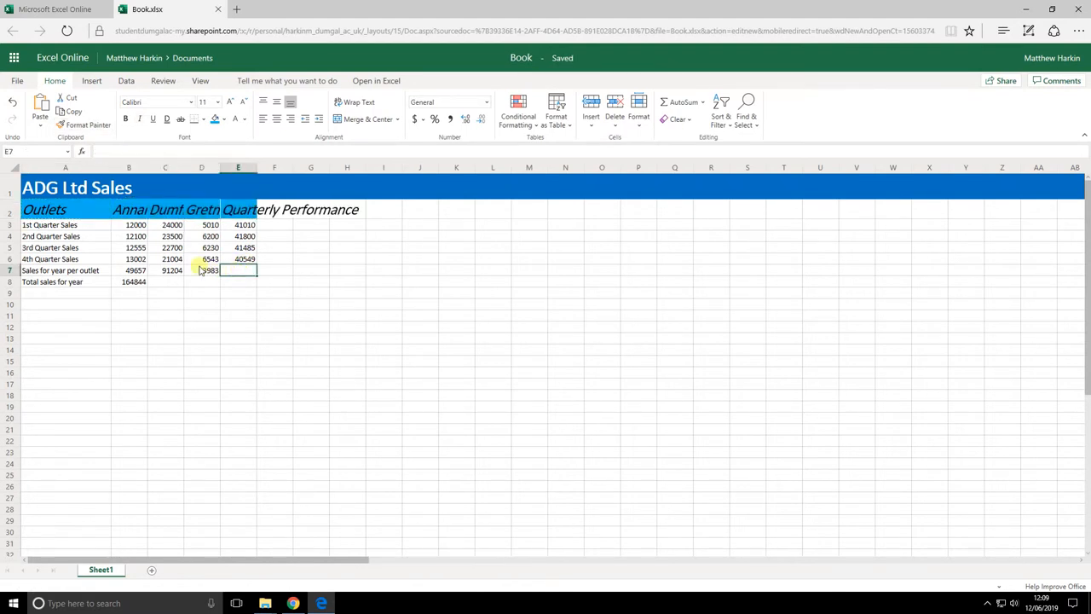
# Reduce the font size of the headings in B2:E2 to 16 and fill them with standard light green.
pyautogui.click(137, 212)
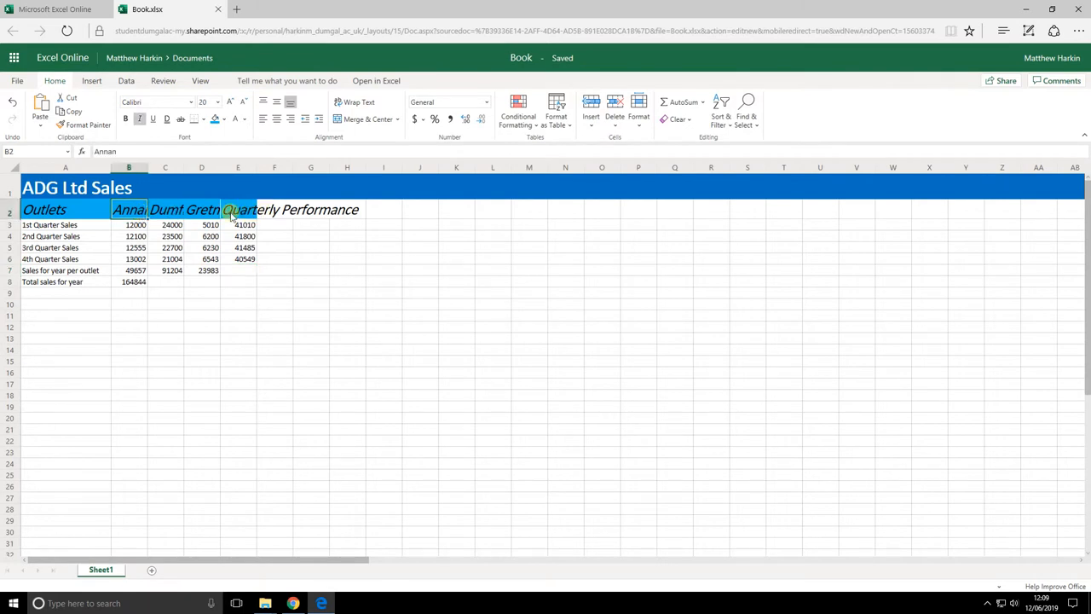
pyautogui.click(139, 233)
pyautogui.moveTo(133, 210); pyautogui.dragTo(231, 209)
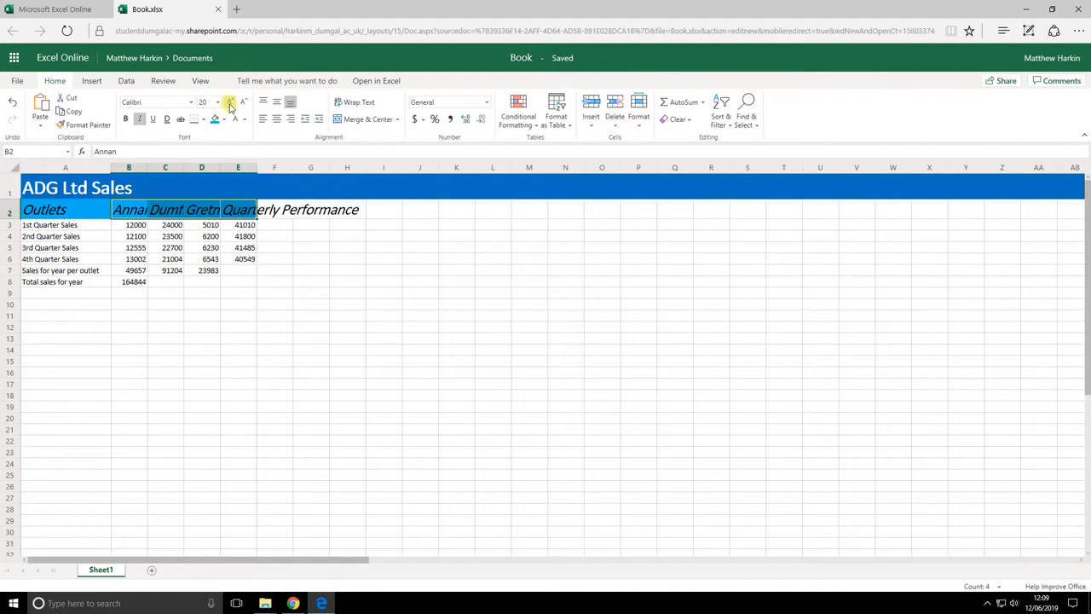
pyautogui.click(243, 102)
pyautogui.click(243, 103)
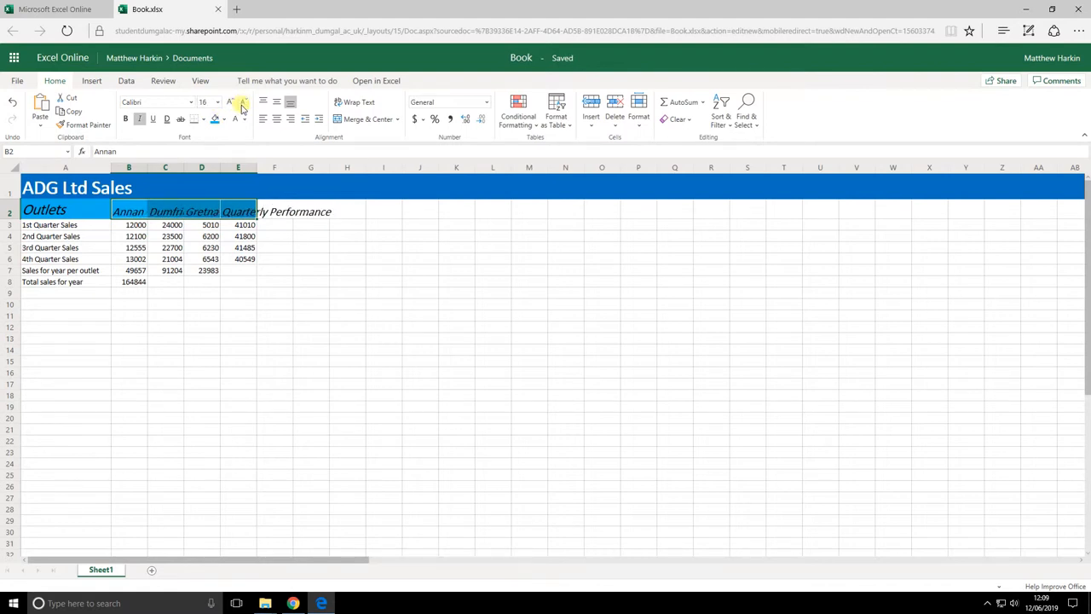
pyautogui.click(223, 120)
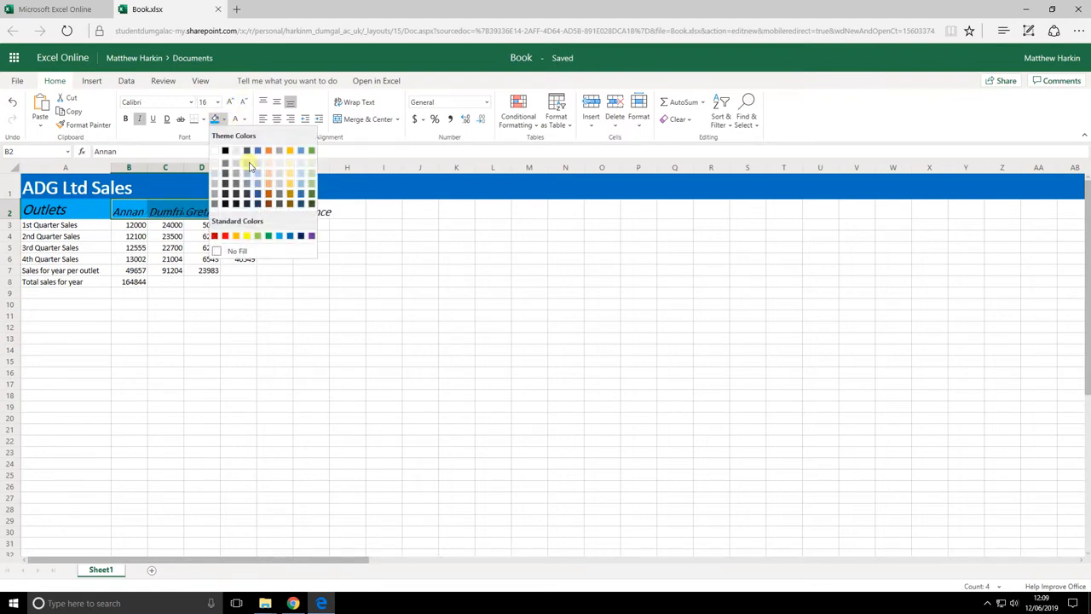
pyautogui.click(257, 236)
pyautogui.click(177, 248)
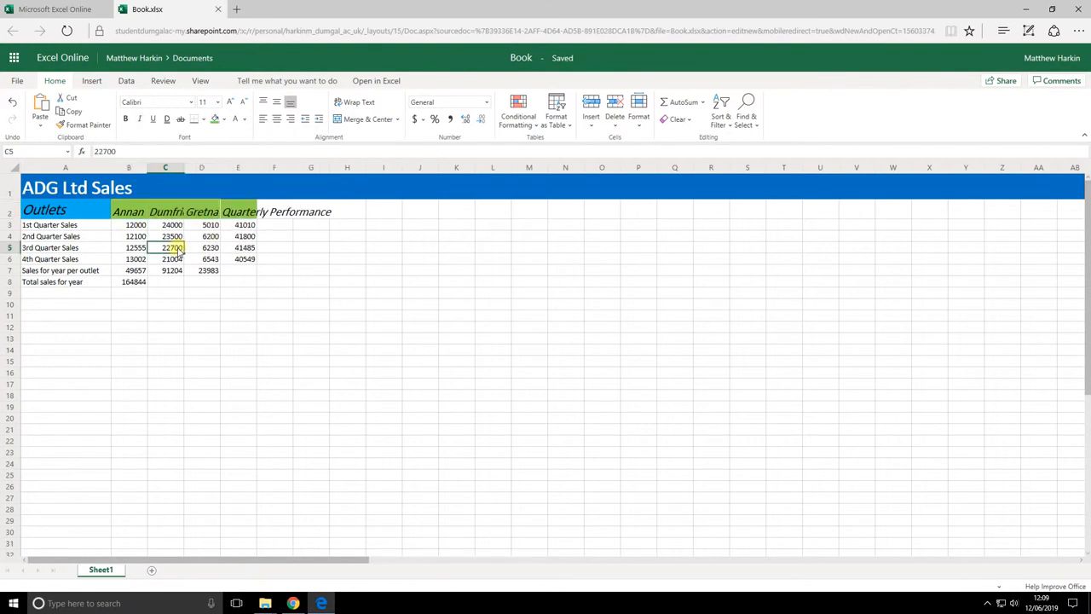
# Autofit the widths of columns B, C, D and E to their contents.
pyautogui.doubleClick(148, 168)
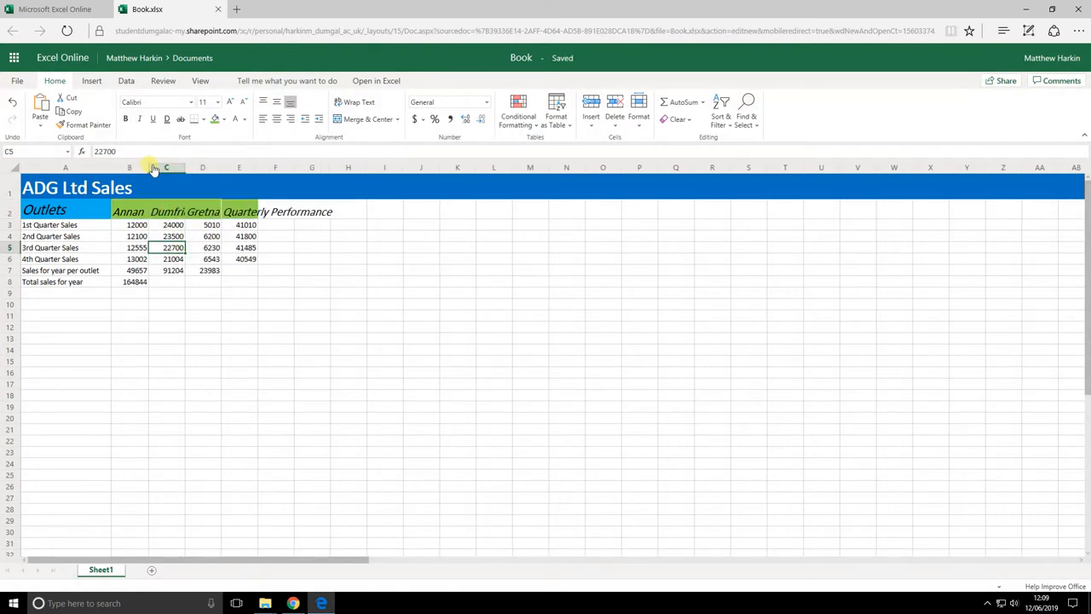
pyautogui.doubleClick(185, 168)
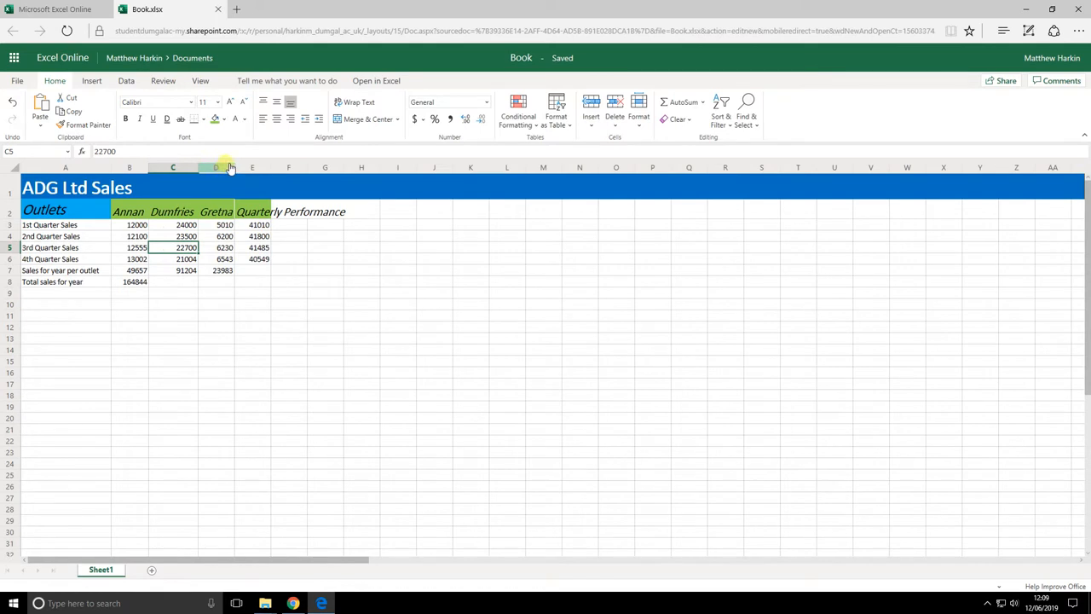
pyautogui.doubleClick(232, 168)
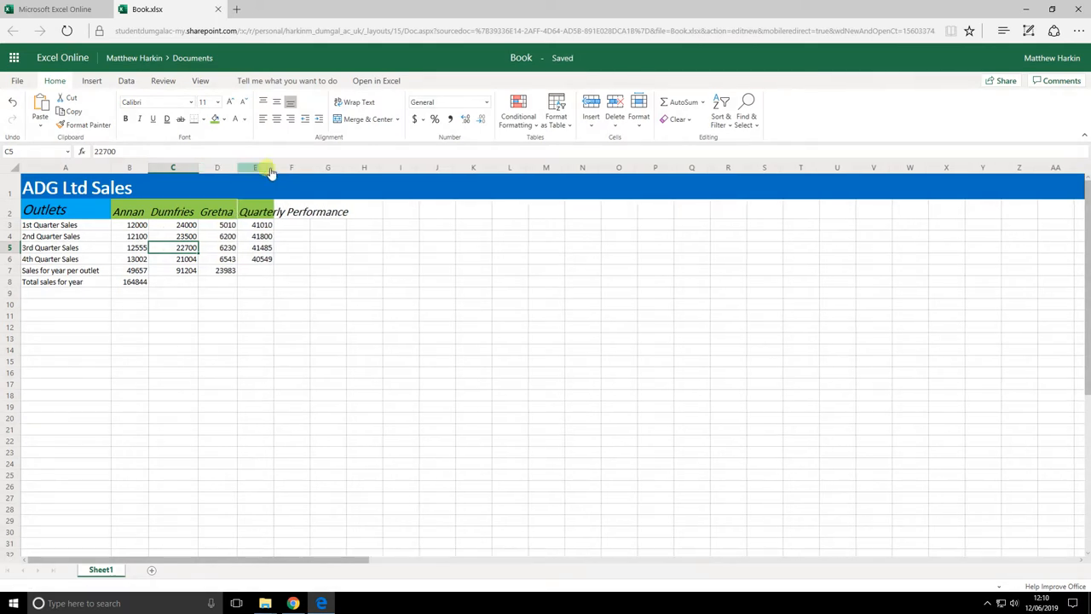
pyautogui.doubleClick(277, 169)
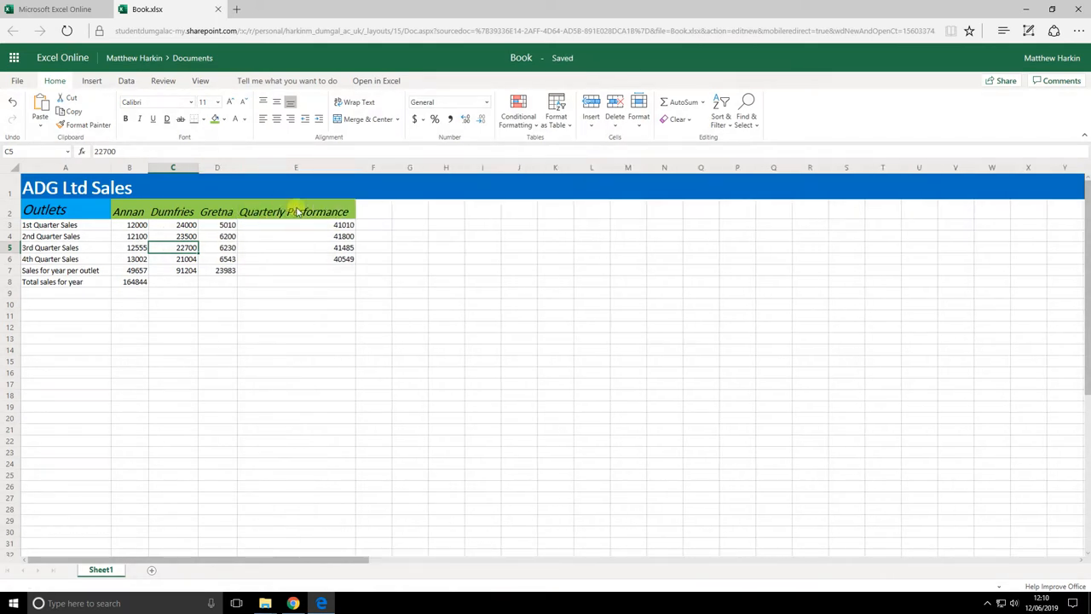
# Copy the Outlets heading's formatting to Quarterly Performance in E2 and autofit column E.
pyautogui.click(297, 217)
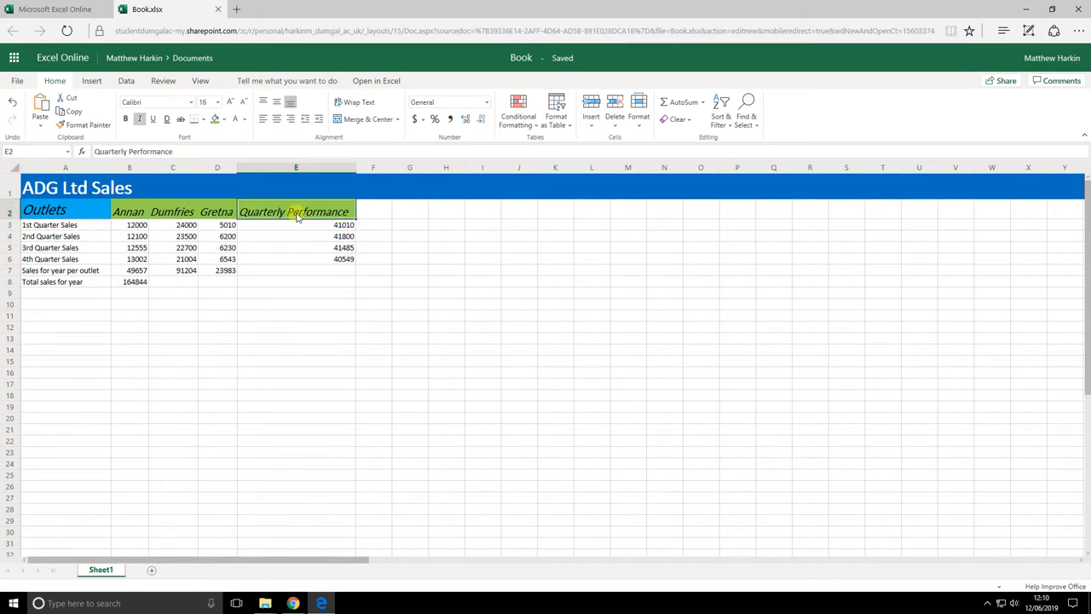
pyautogui.click(66, 207)
pyautogui.click(99, 128)
pyautogui.click(274, 210)
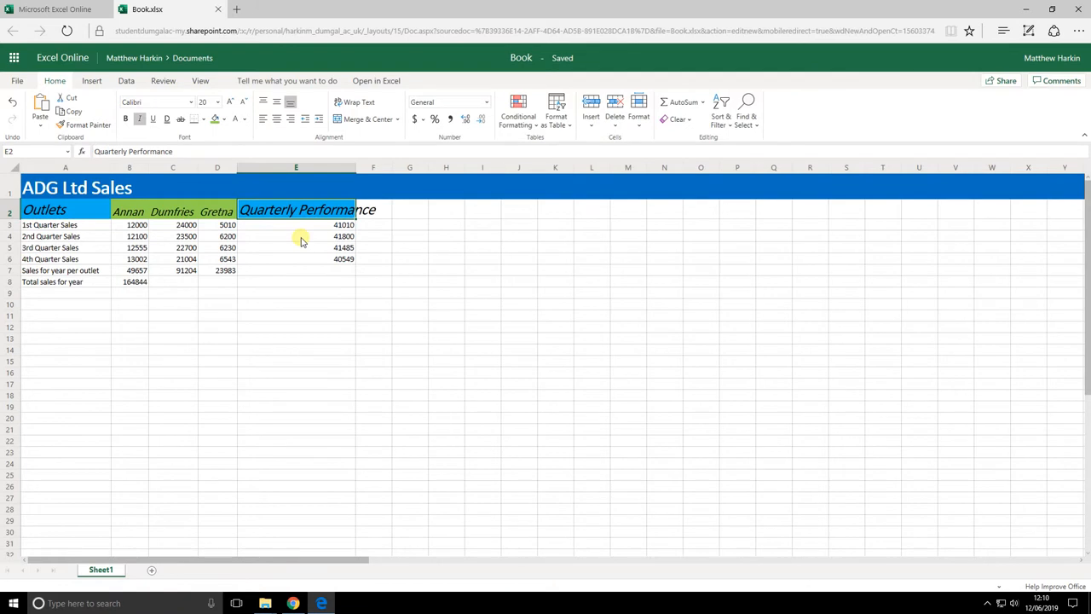
pyautogui.doubleClick(357, 167)
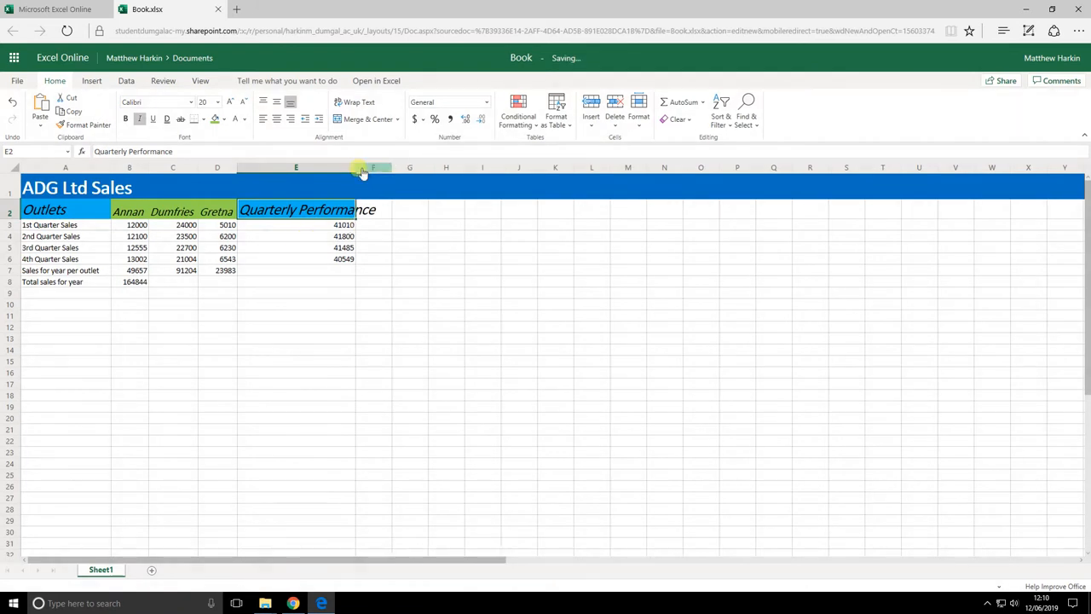
pyautogui.click(288, 283)
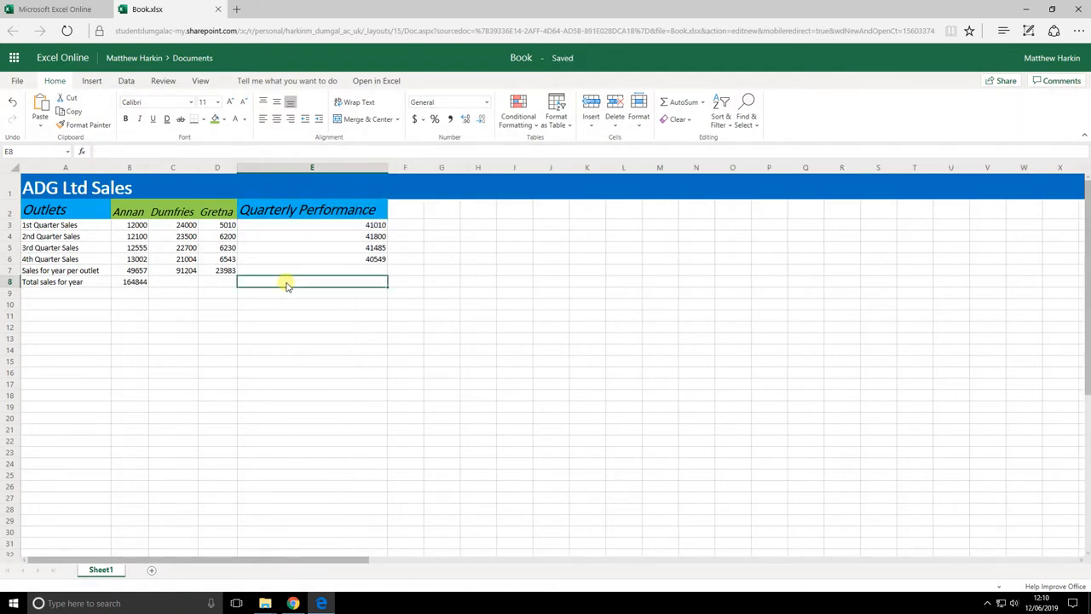
# Copy the Outlets heading's formatting to the total labels in A7 and A8 and autofit column A.
pyautogui.click(75, 214)
pyautogui.click(88, 125)
pyautogui.click(43, 283)
pyautogui.click(89, 125)
pyautogui.click(90, 269)
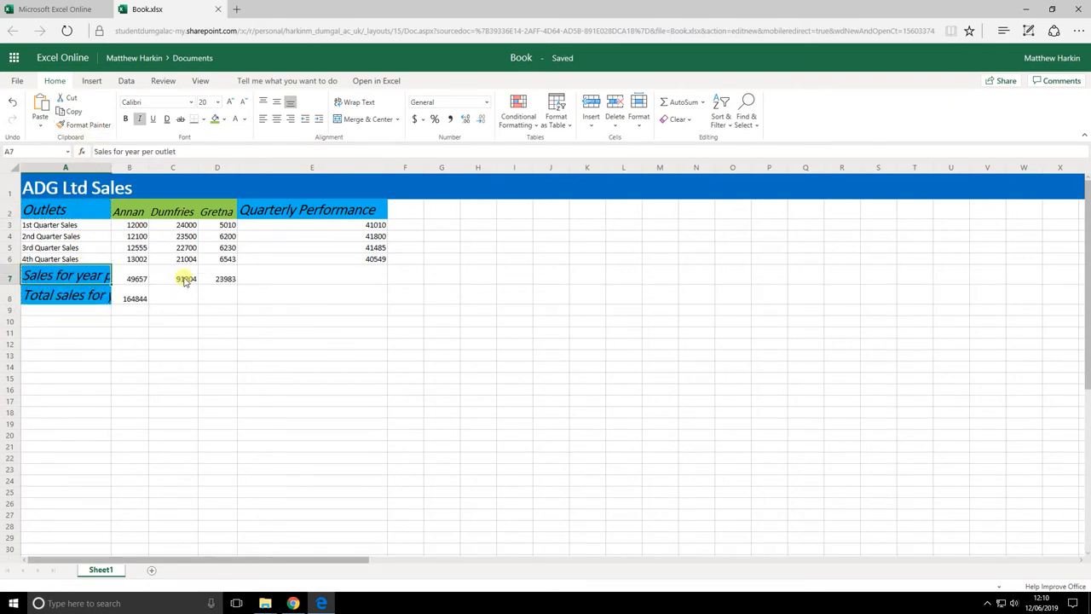
pyautogui.doubleClick(111, 167)
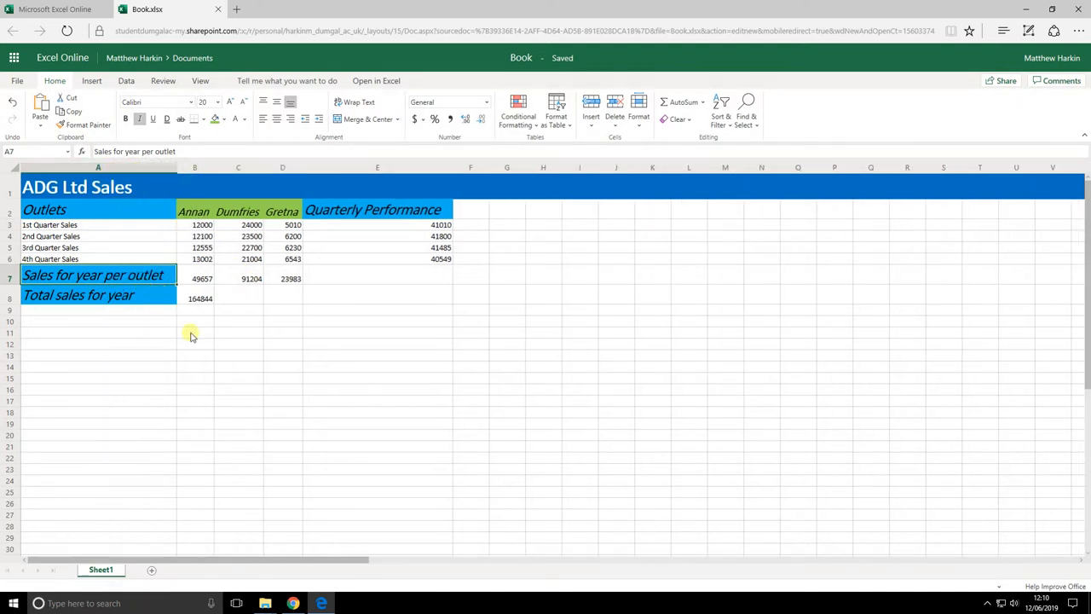
# Set the font size of the quarterly sales rows 3 to 6 to 20.
pyautogui.click(10, 225)
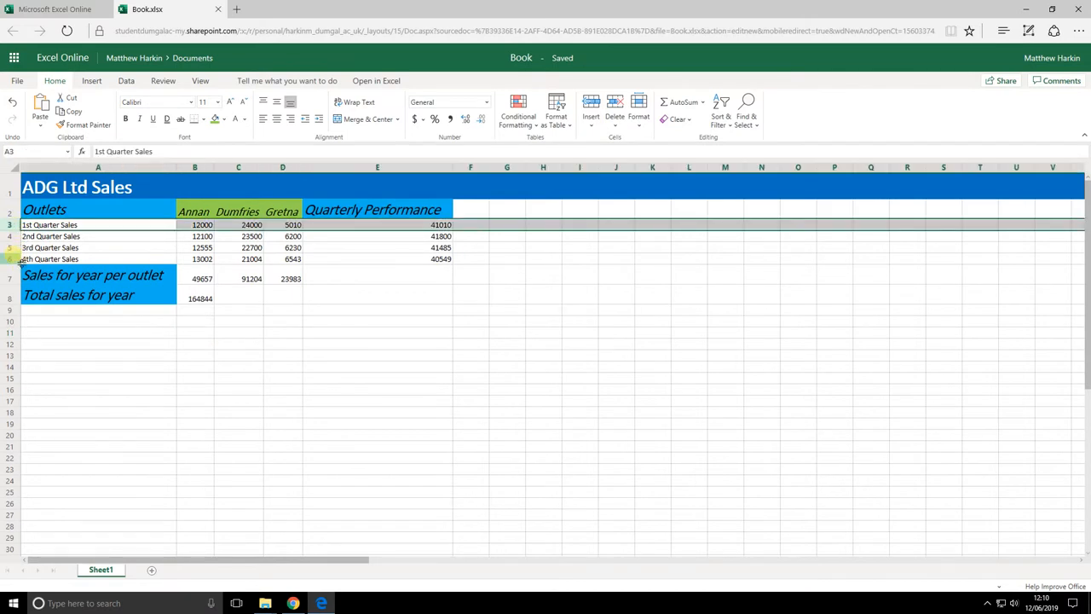
pyautogui.keyDown('shift'); pyautogui.click(12, 259); pyautogui.keyUp('shift')
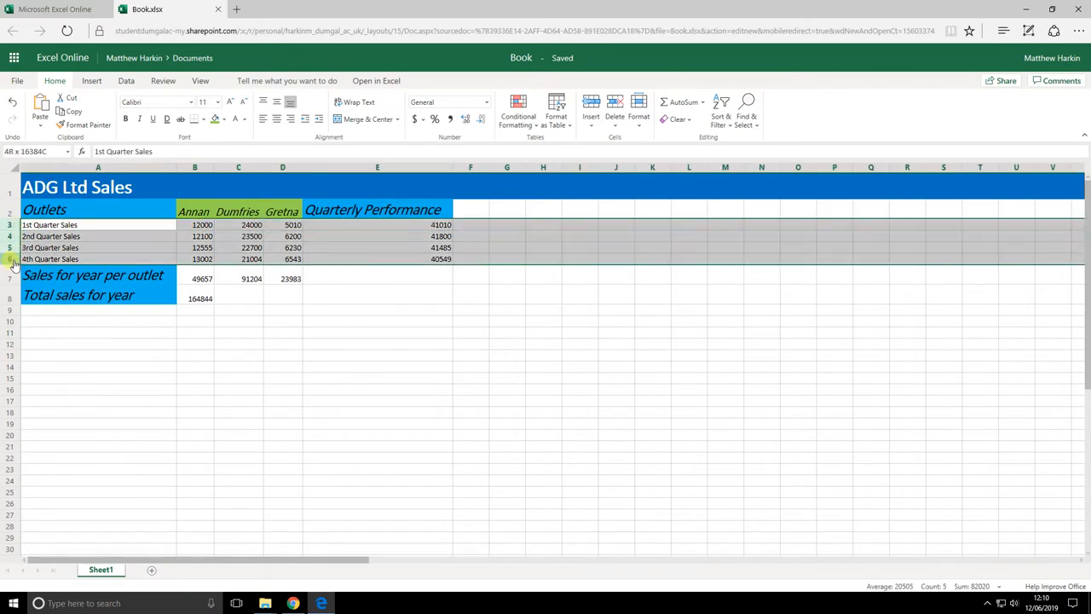
pyautogui.click(217, 102)
pyautogui.click(213, 237)
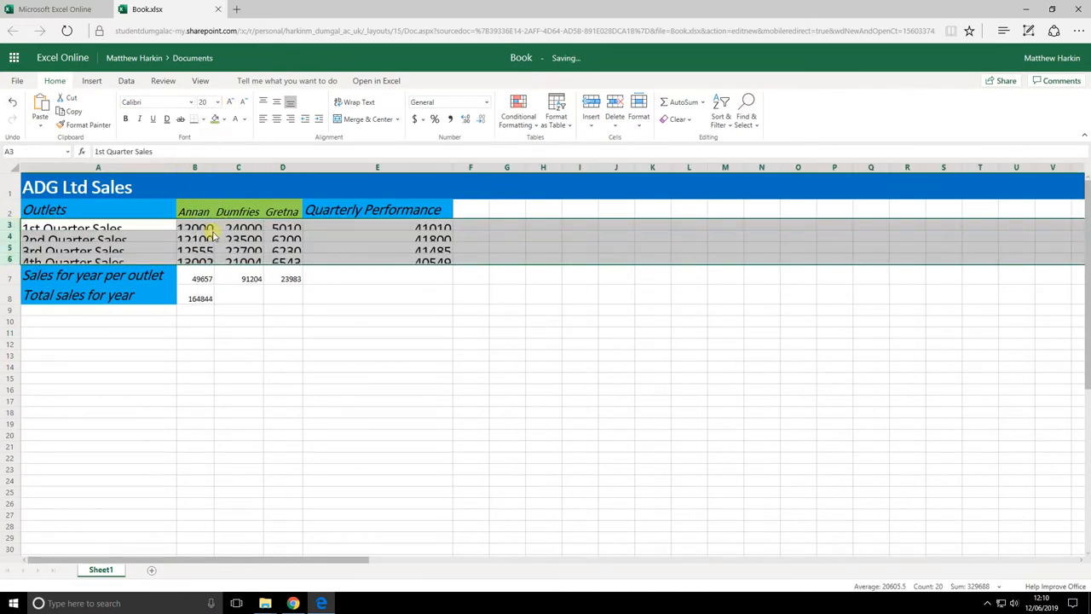
# Set the font size of the yearly totals in B7:D8 to 20.
pyautogui.click(210, 312)
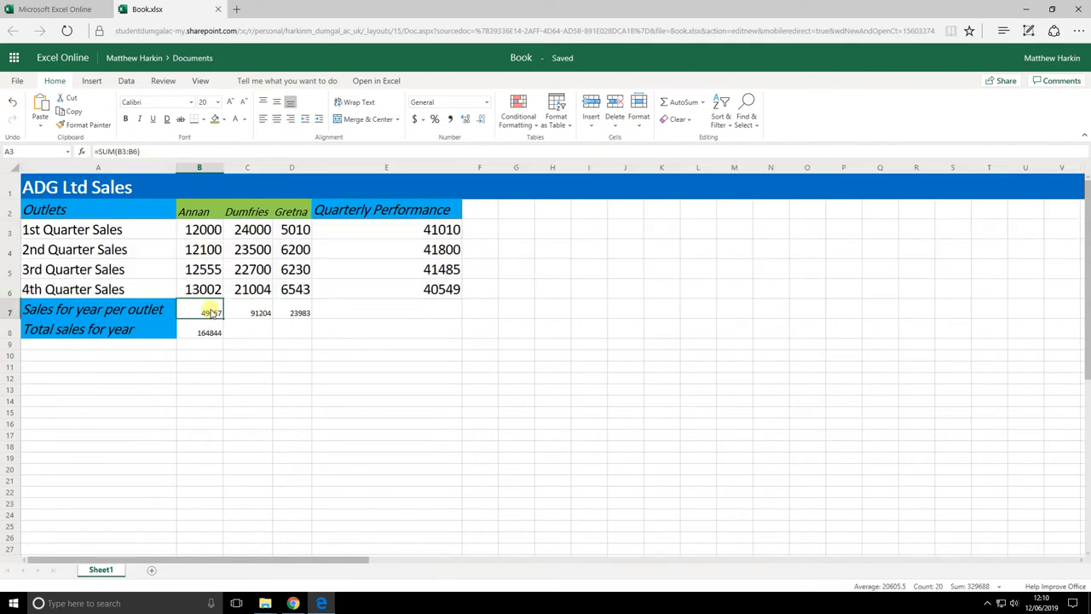
pyautogui.keyDown('shift'); pyautogui.click(296, 340); pyautogui.keyUp('shift')
pyautogui.click(219, 103)
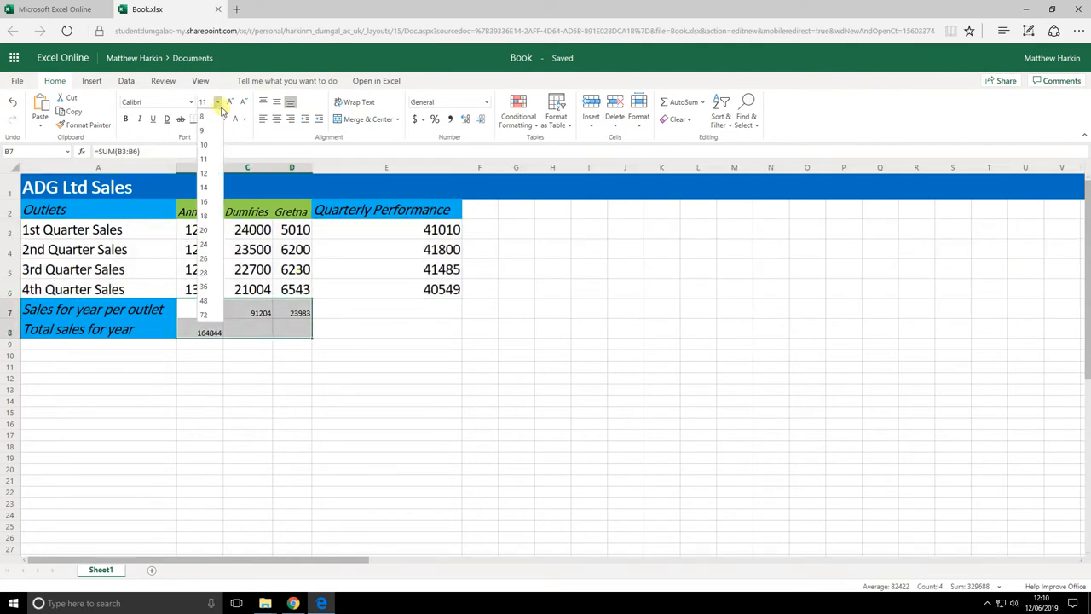
pyautogui.click(206, 231)
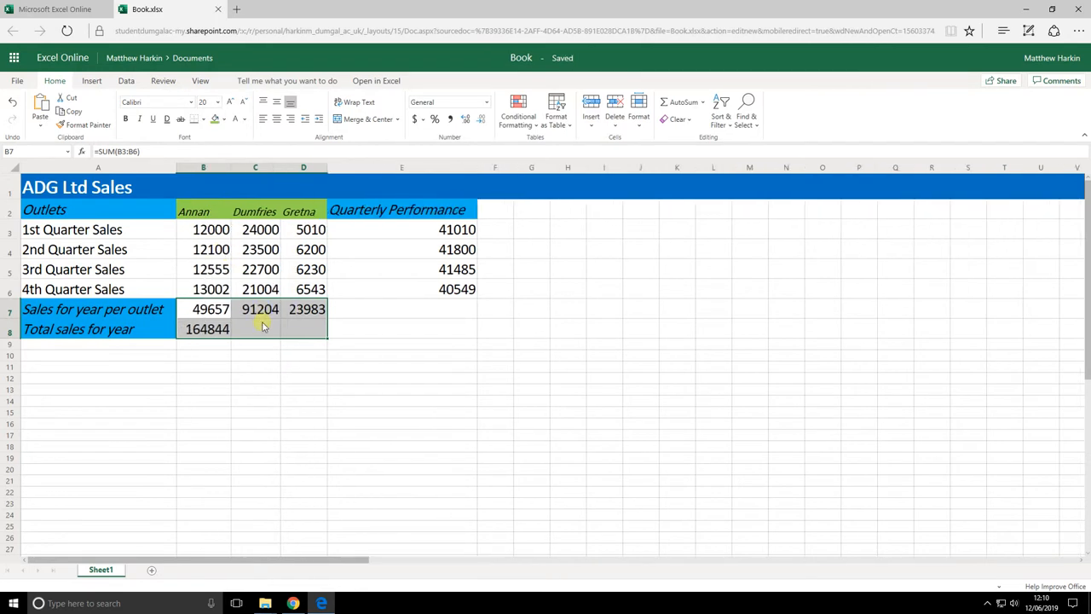
pyautogui.click(208, 382)
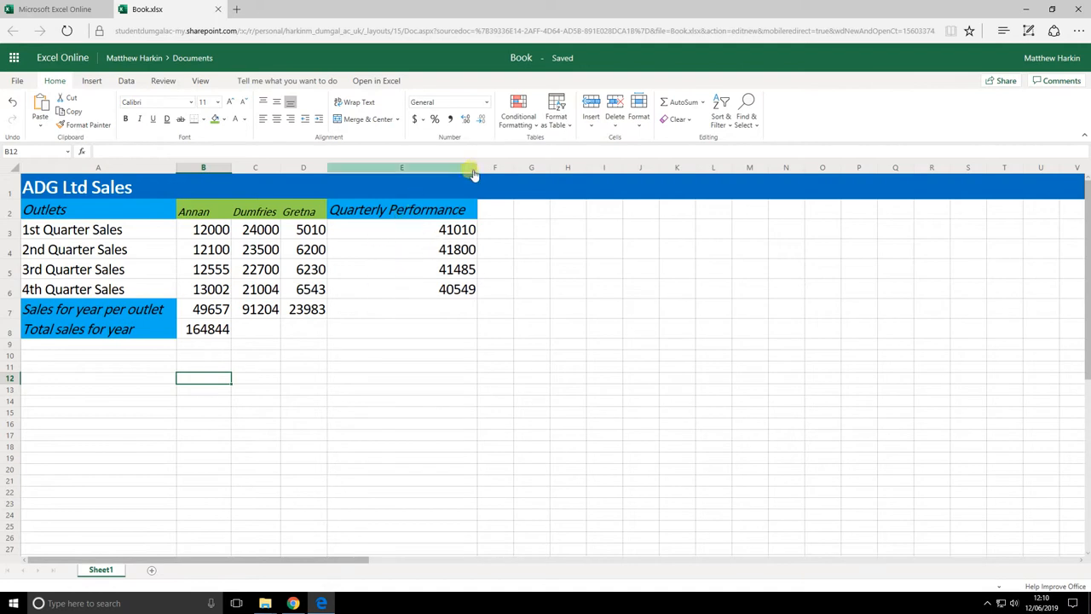
# Narrow column E and wrap the text of the Quarterly Performance heading in E2.
pyautogui.moveTo(484, 171); pyautogui.dragTo(415, 171)
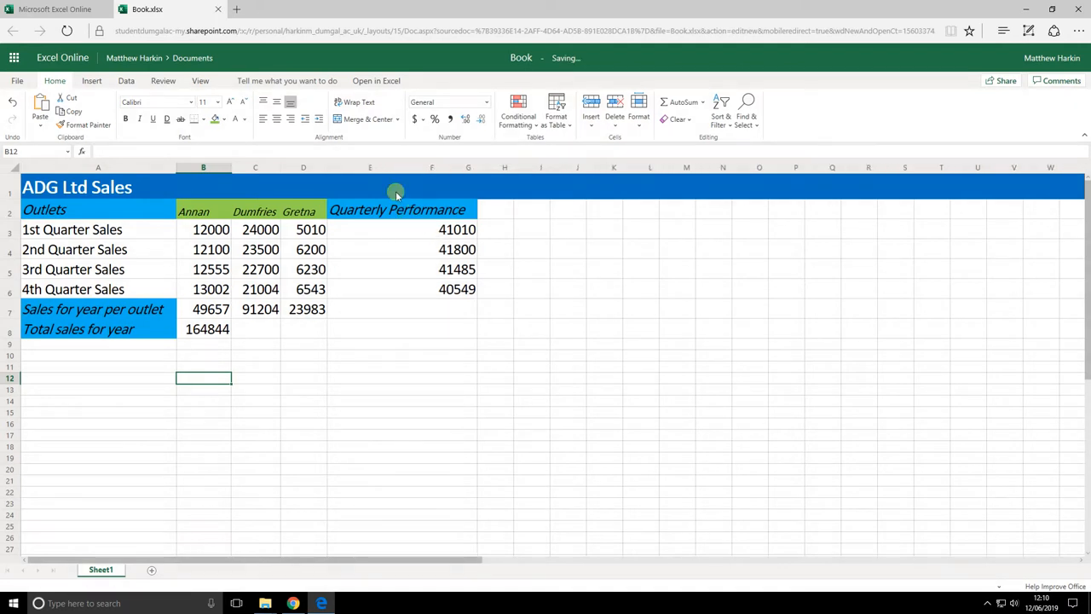
pyautogui.click(365, 104)
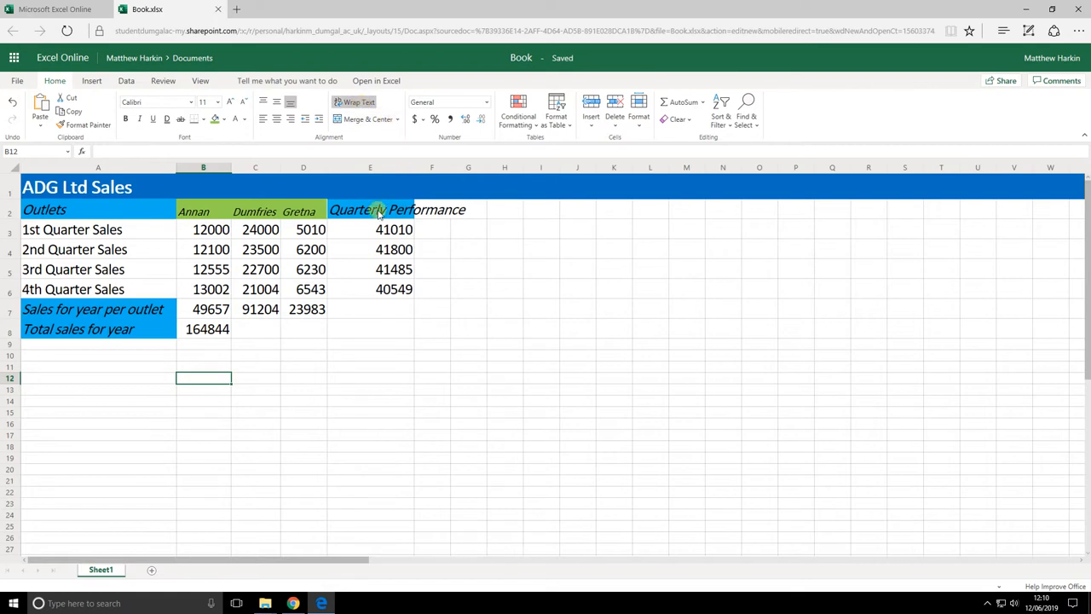
pyautogui.click(378, 210)
pyautogui.click(354, 103)
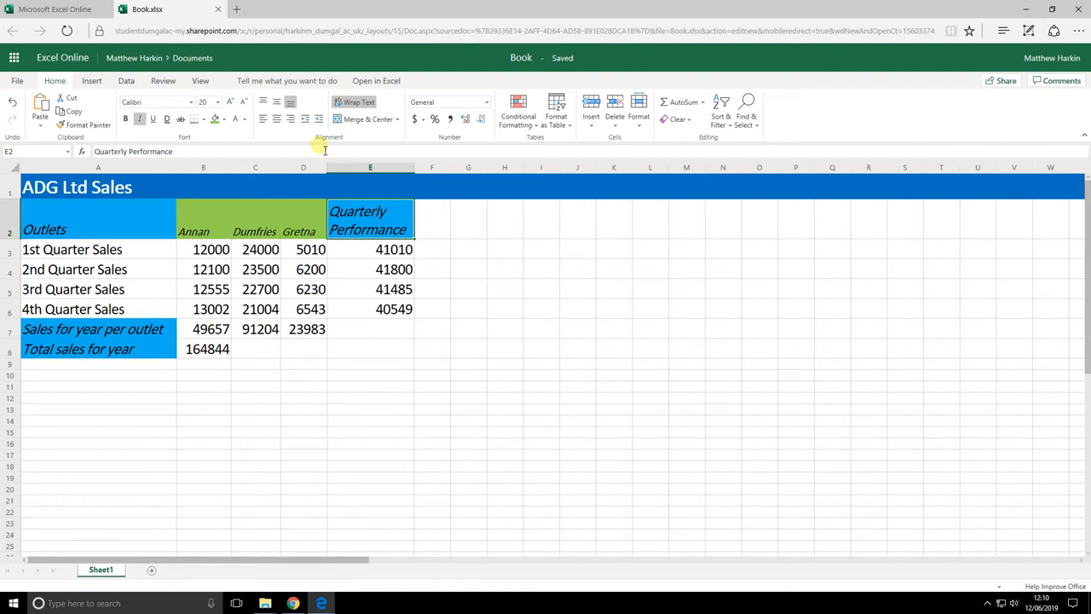
# Centre the contents of the Quarterly Performance column E and the outlet columns B to D horizontally.
pyautogui.click(376, 169)
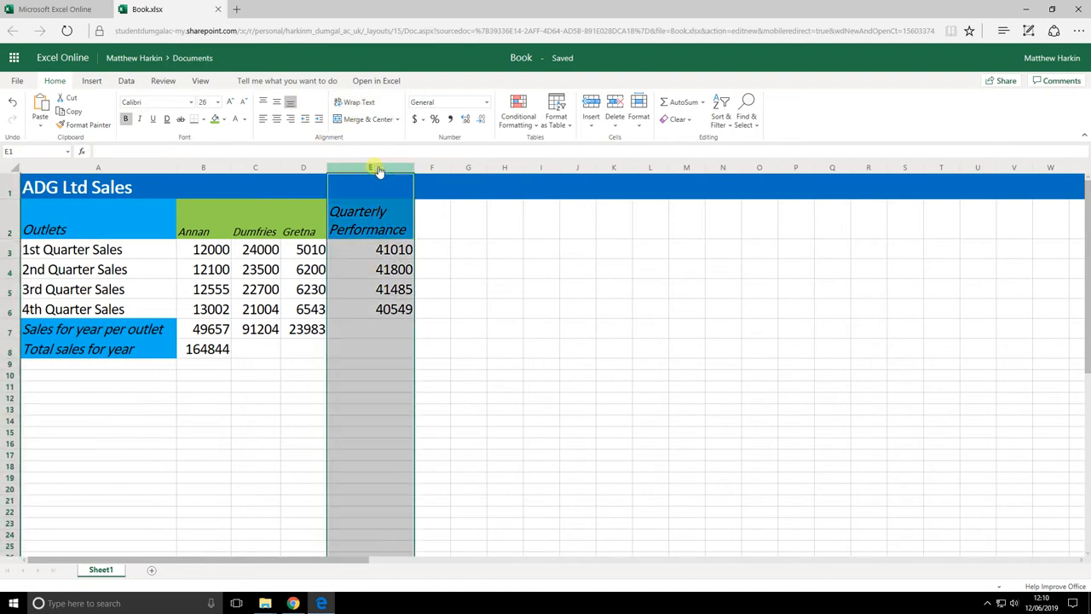
pyautogui.click(277, 118)
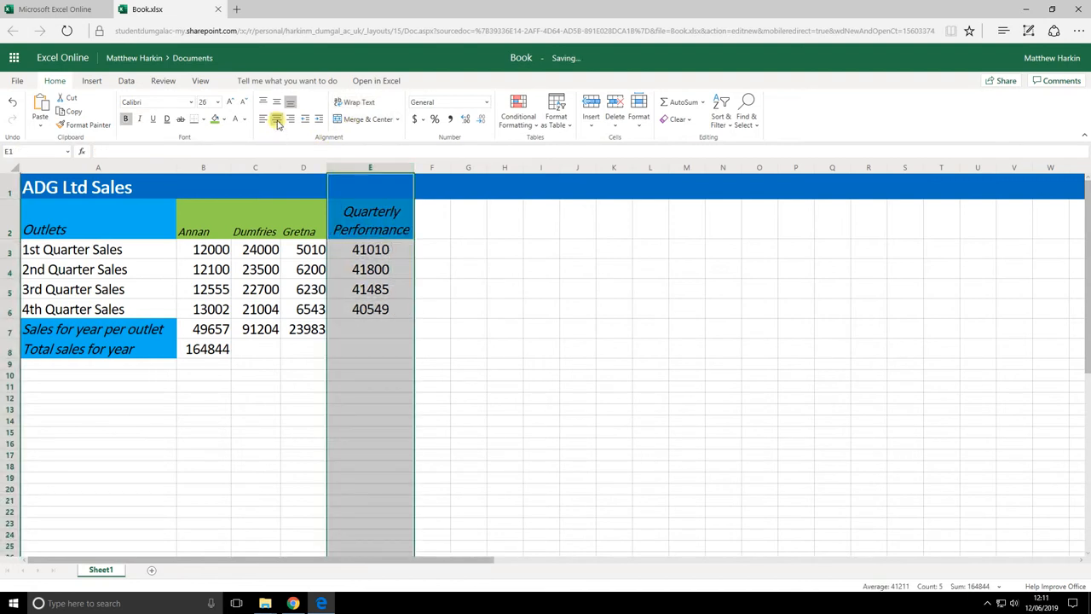
pyautogui.click(303, 167)
pyautogui.keyDown('shift'); pyautogui.click(204, 169); pyautogui.keyUp('shift')
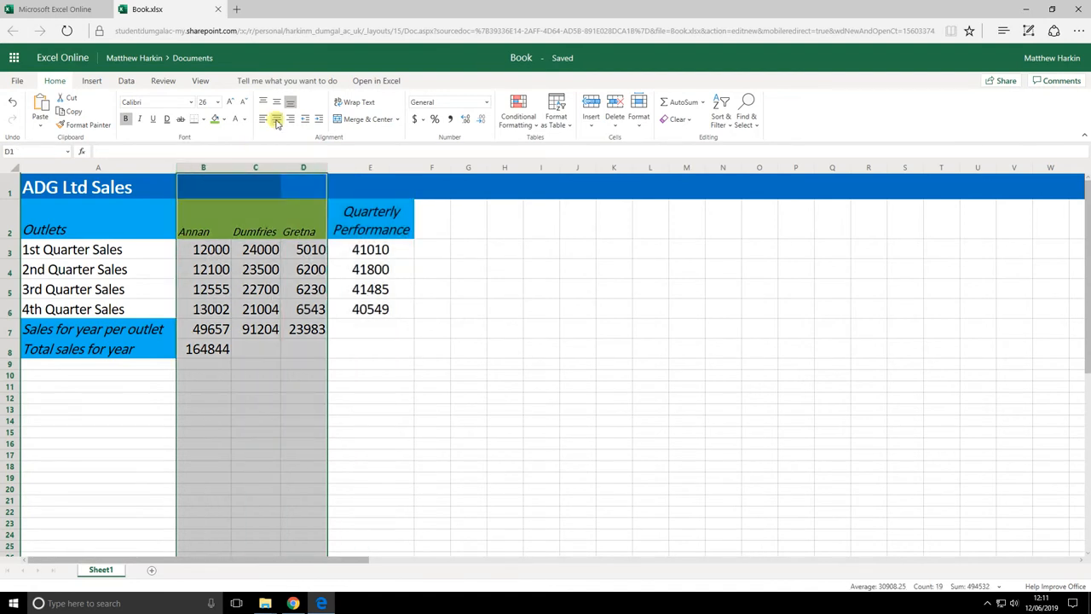
pyautogui.click(276, 120)
pyautogui.click(245, 357)
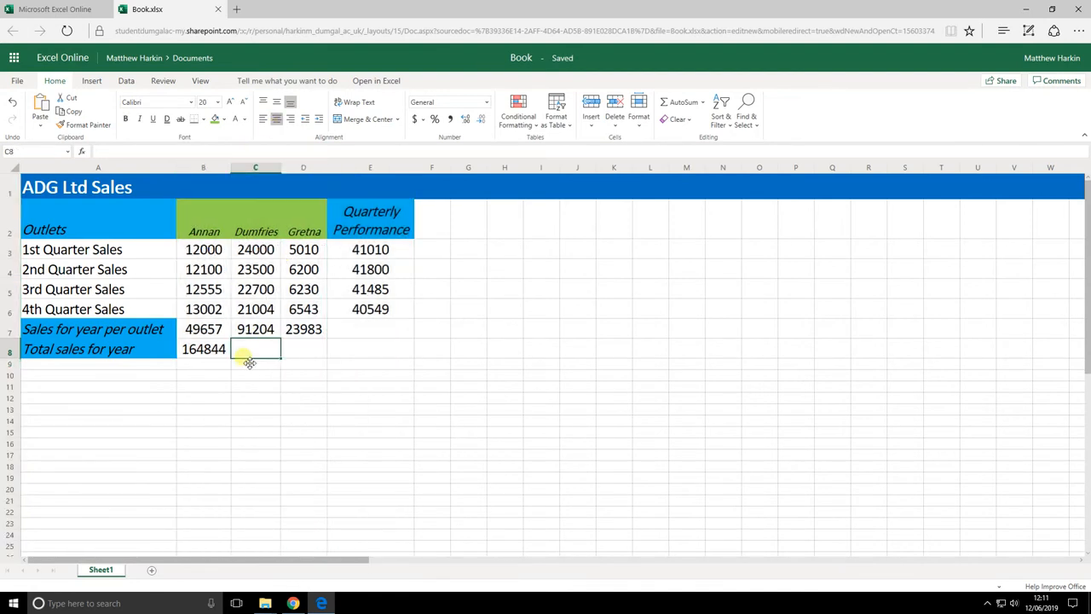
# Apply the comma number style to the sales figures and totals in B3:E8.
pyautogui.click(207, 252)
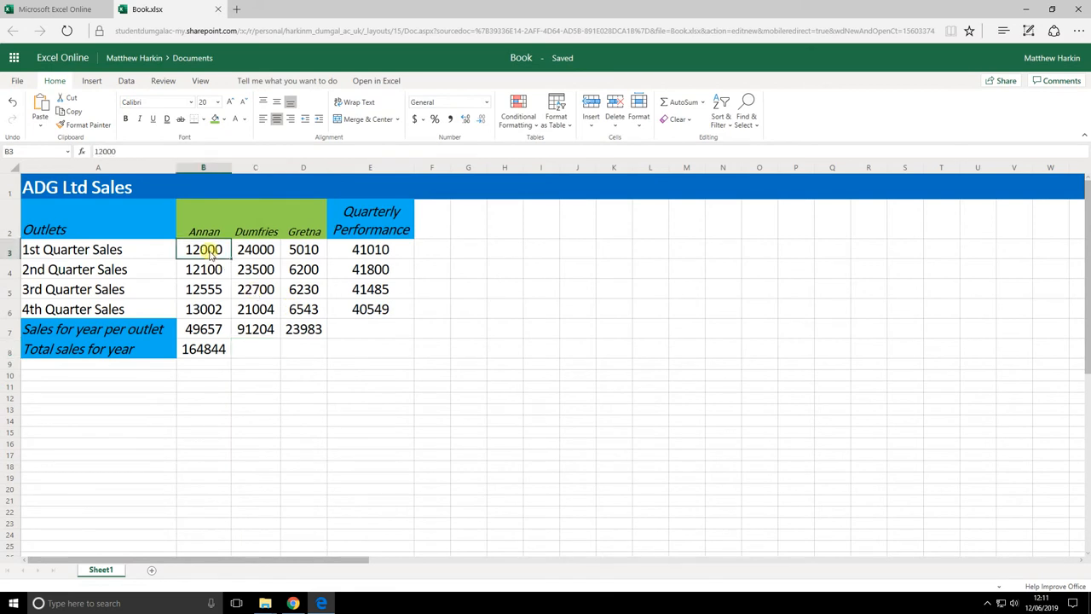
pyautogui.keyDown('shift'); pyautogui.click(393, 350); pyautogui.keyUp('shift')
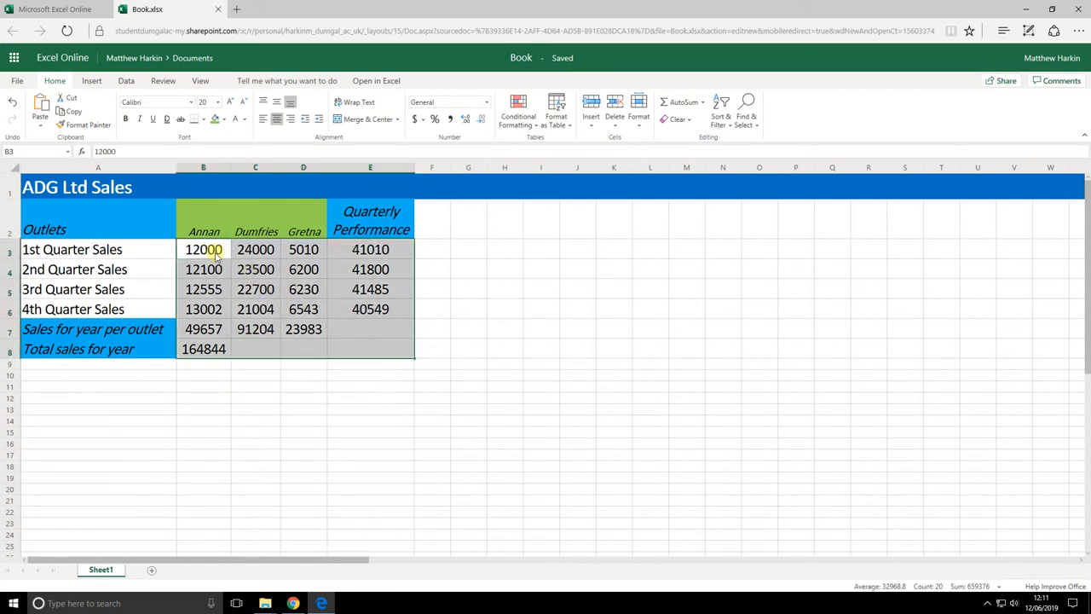
pyautogui.moveTo(205, 253); pyautogui.dragTo(358, 347)
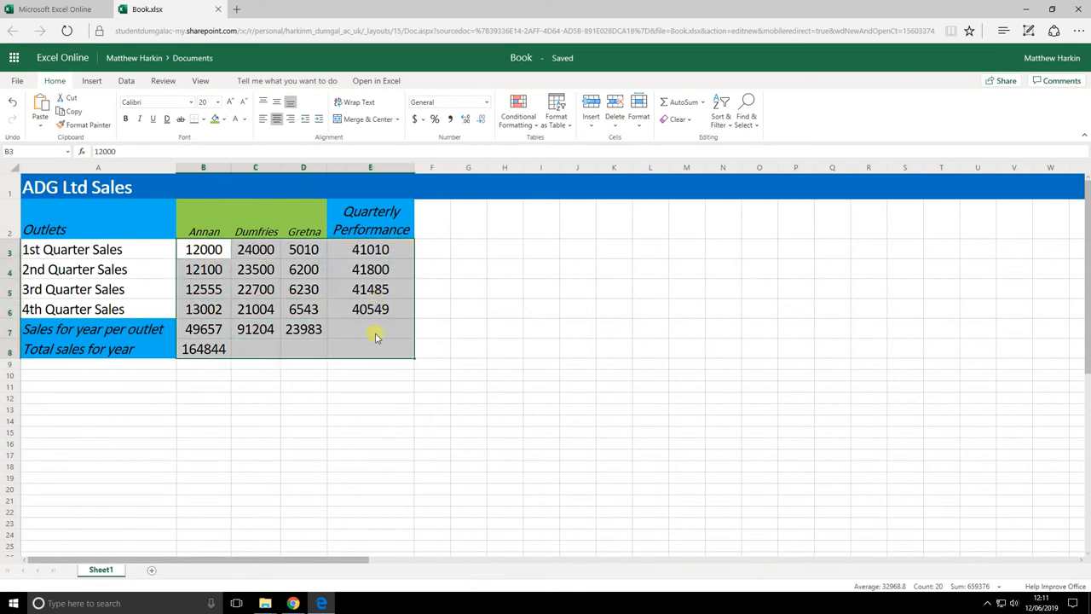
pyautogui.click(451, 119)
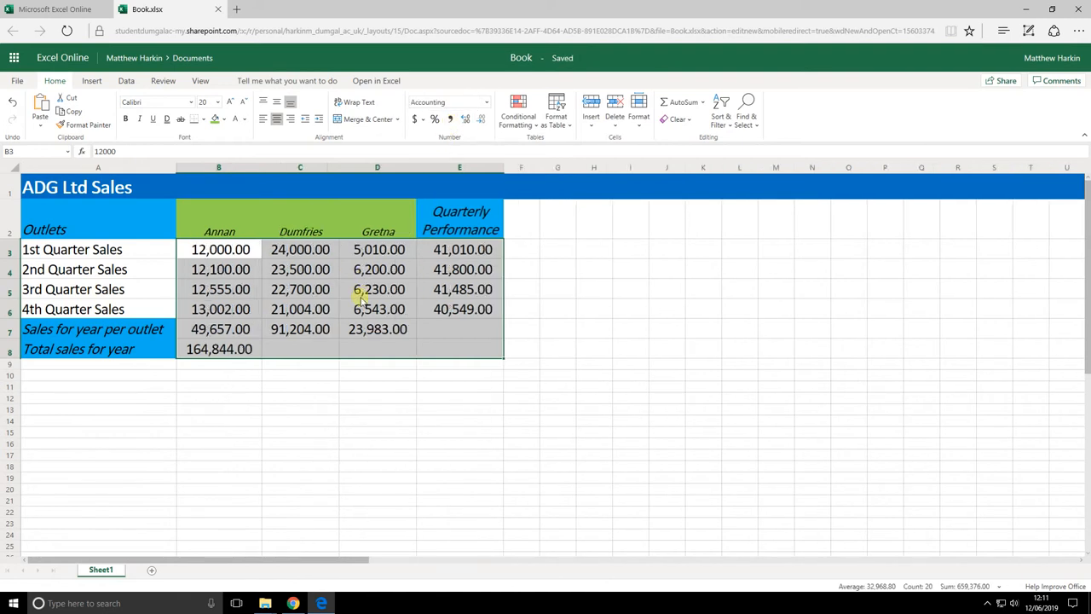
pyautogui.click(223, 390)
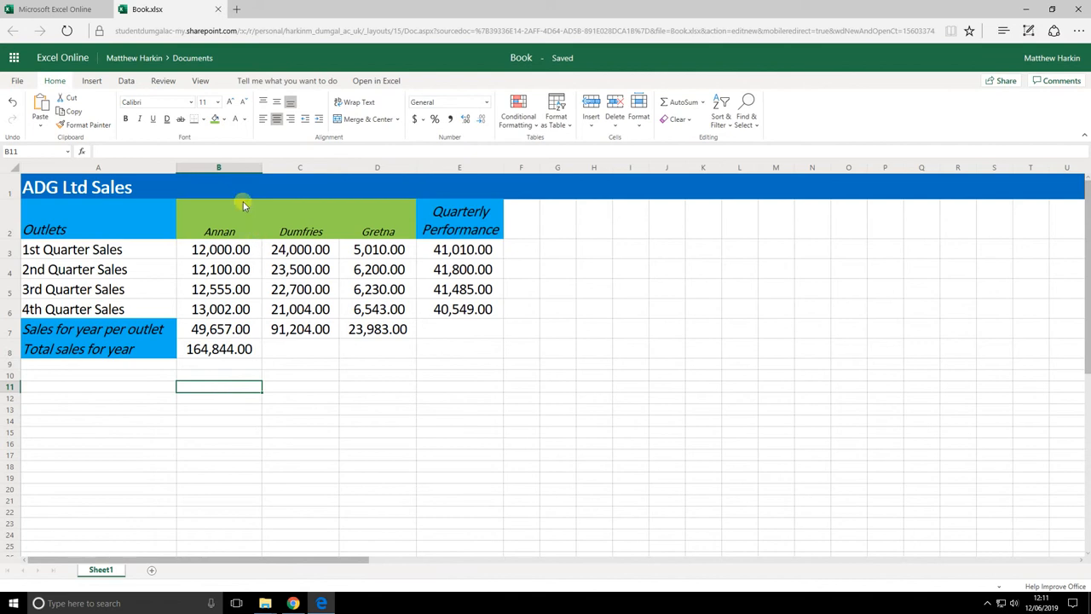
# Enter the heading Outlets in B1 and merge and centre it across B1:D1.
pyautogui.click(228, 180)
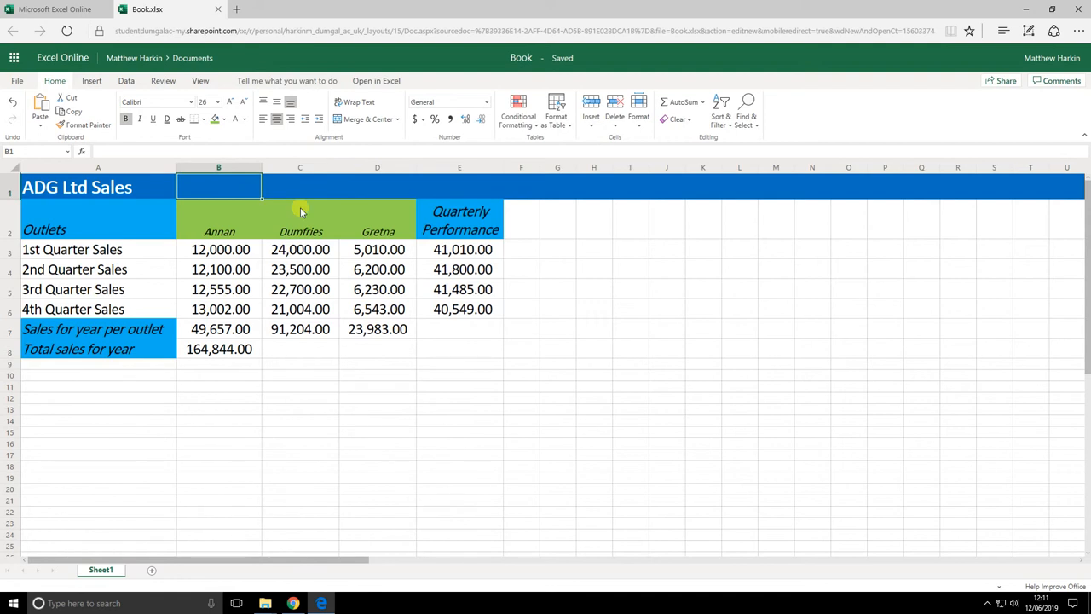
pyautogui.write('Outlets')
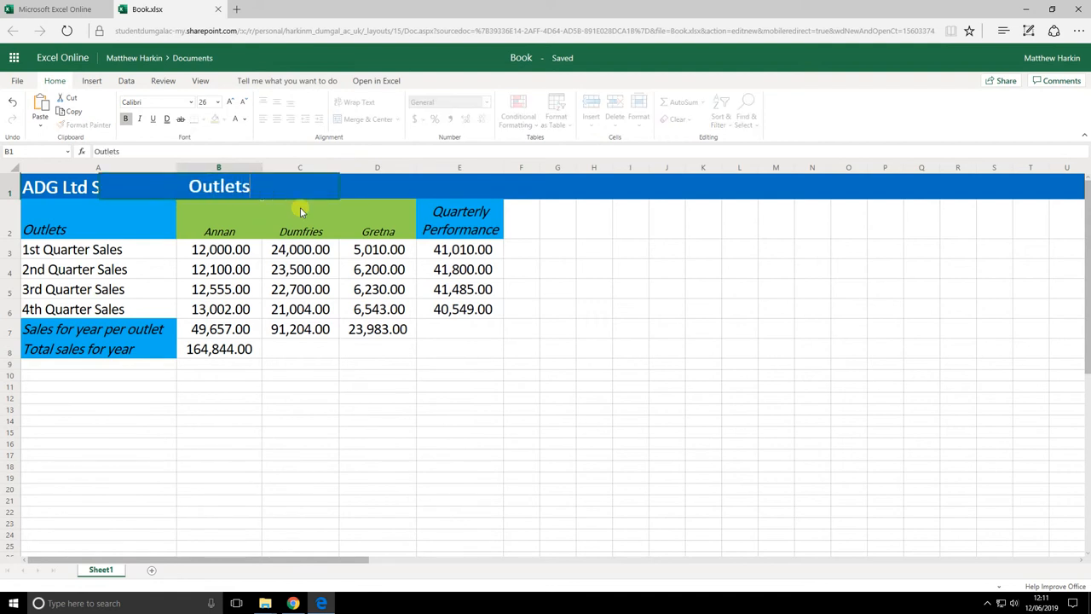
pyautogui.click(300, 207)
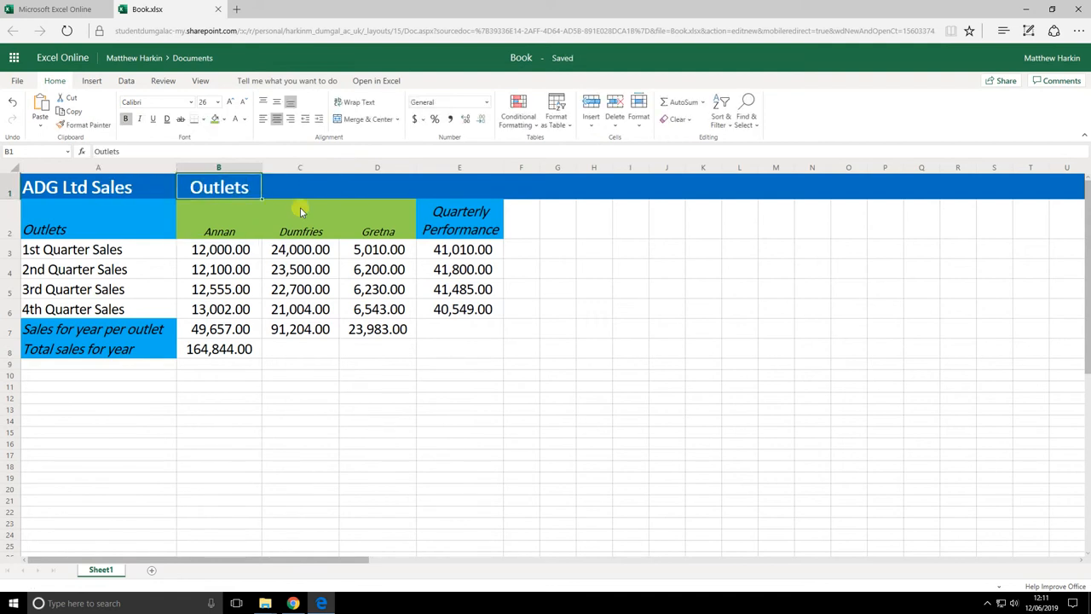
pyautogui.moveTo(381, 191); pyautogui.dragTo(231, 187)
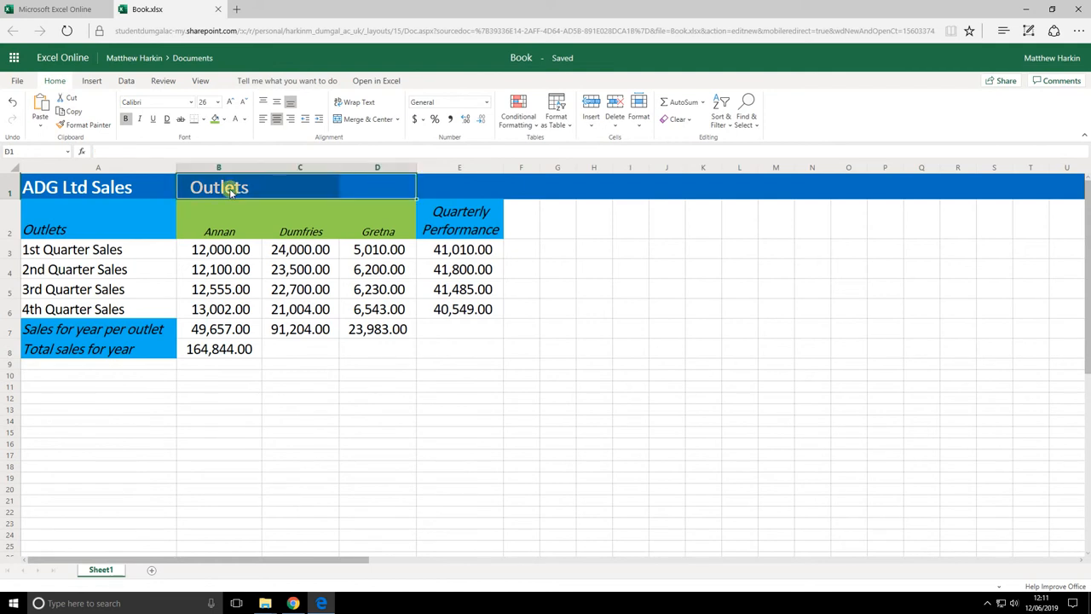
pyautogui.click(379, 124)
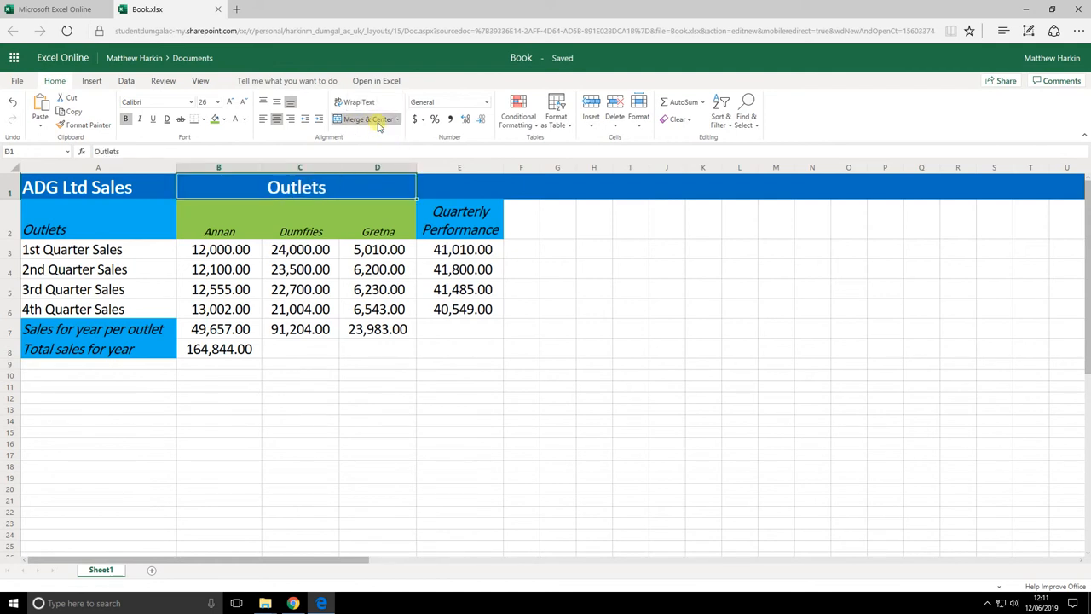
# Copy the formatting of the Outlets heading in A2 to the Outlets heading in row 1 above the outlet names.
pyautogui.click(273, 215)
pyautogui.click(220, 191)
pyautogui.click(73, 232)
pyautogui.click(84, 124)
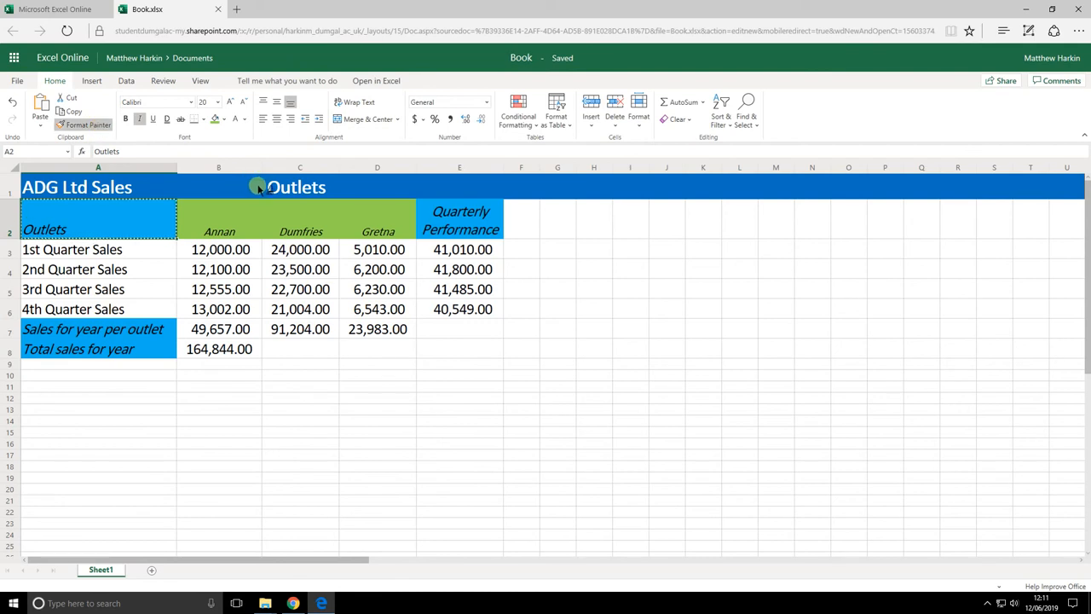
pyautogui.click(258, 189)
pyautogui.click(292, 254)
# Merge and centre the restyled Outlets heading across B1:D1 again.
pyautogui.click(277, 186)
pyautogui.click(236, 186)
pyautogui.click(366, 186)
pyautogui.moveTo(233, 188); pyautogui.dragTo(376, 183)
pyautogui.click(372, 121)
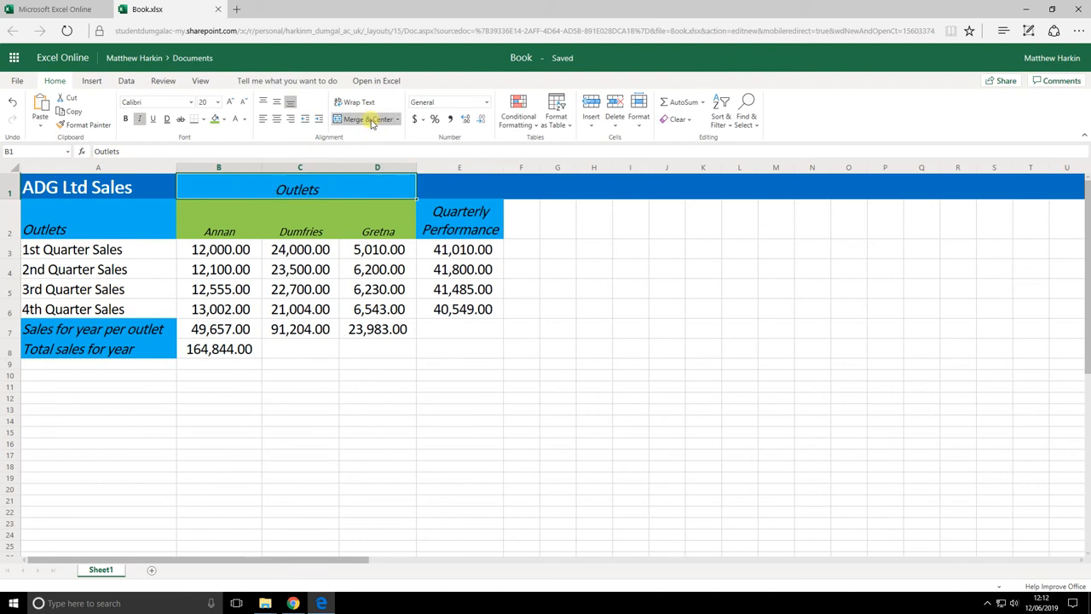
pyautogui.click(301, 363)
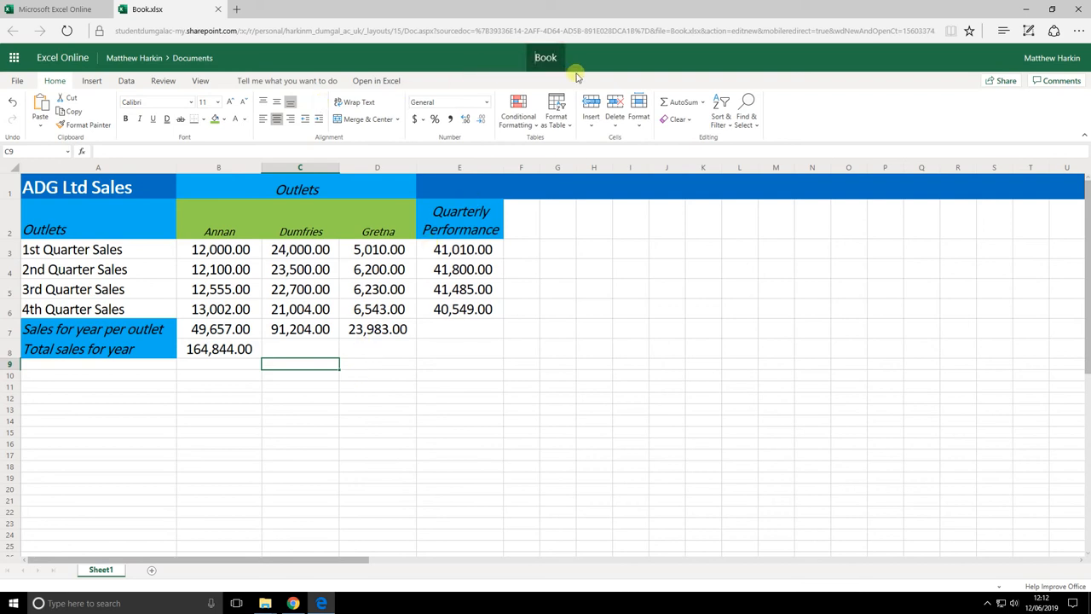
# Rename the workbook as ADG Sales.
pyautogui.write('ADG Sales')
pyautogui.press('Delete')
pyautogui.press('Delete')
pyautogui.press('Delete')
pyautogui.press('Delete')
pyautogui.press('Return')
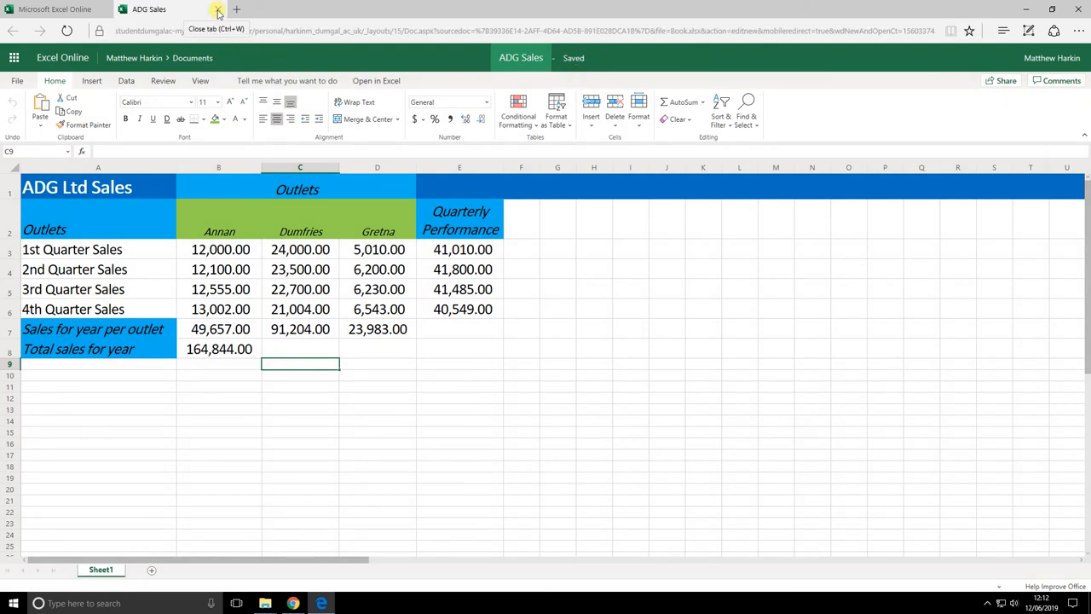
# Close the ADG Sales workbook and refresh the Excel start page.
pyautogui.click(218, 10)
pyautogui.click(67, 30)
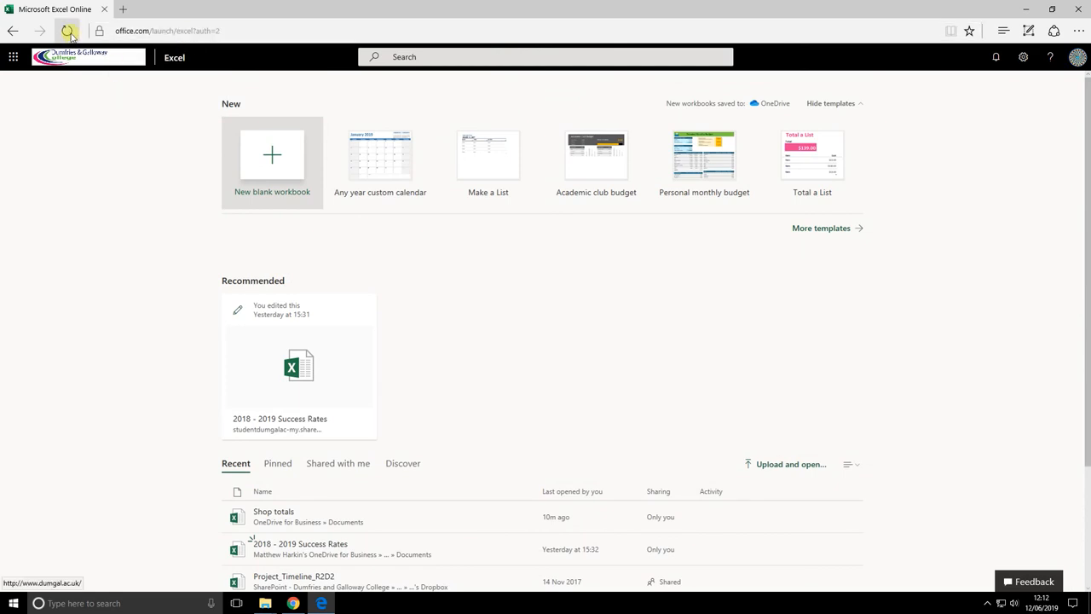